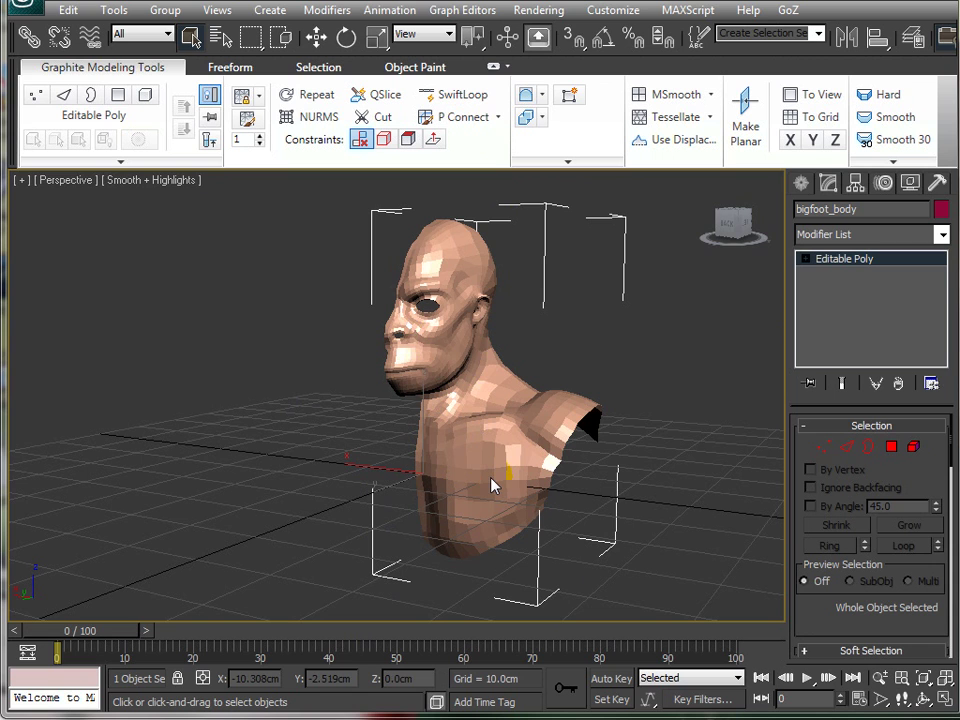
Examine the half bust's open centre edge close up in a front wireframe view.
{"action": "middle_click_drag", "start_coordinate": [491, 485], "coordinate": [322, 445], "text": "alt"}
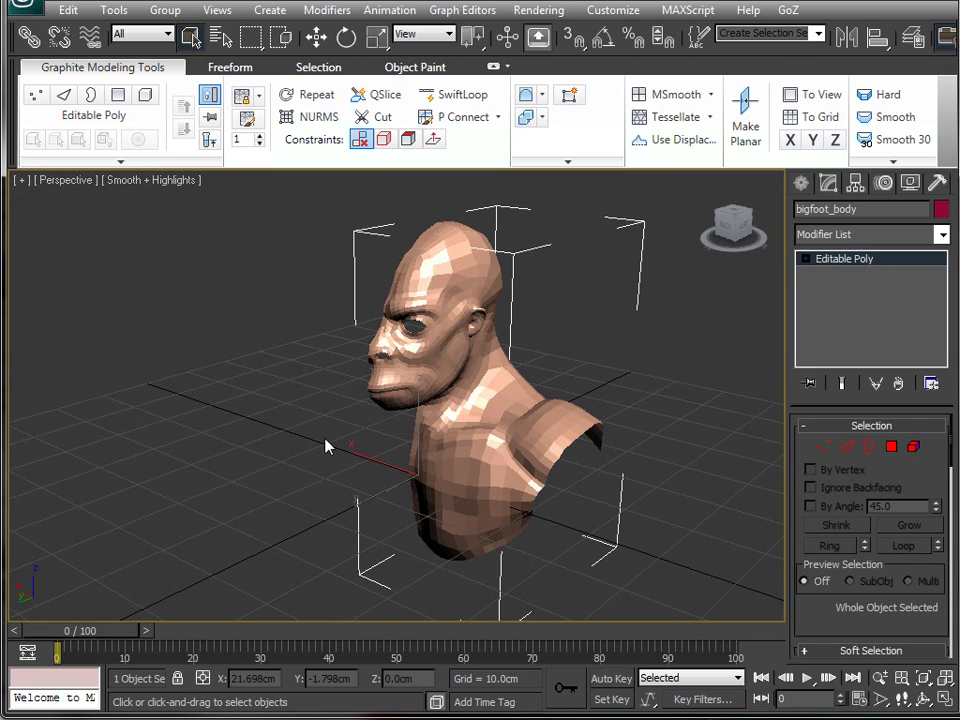
{"action": "key", "text": "f"}
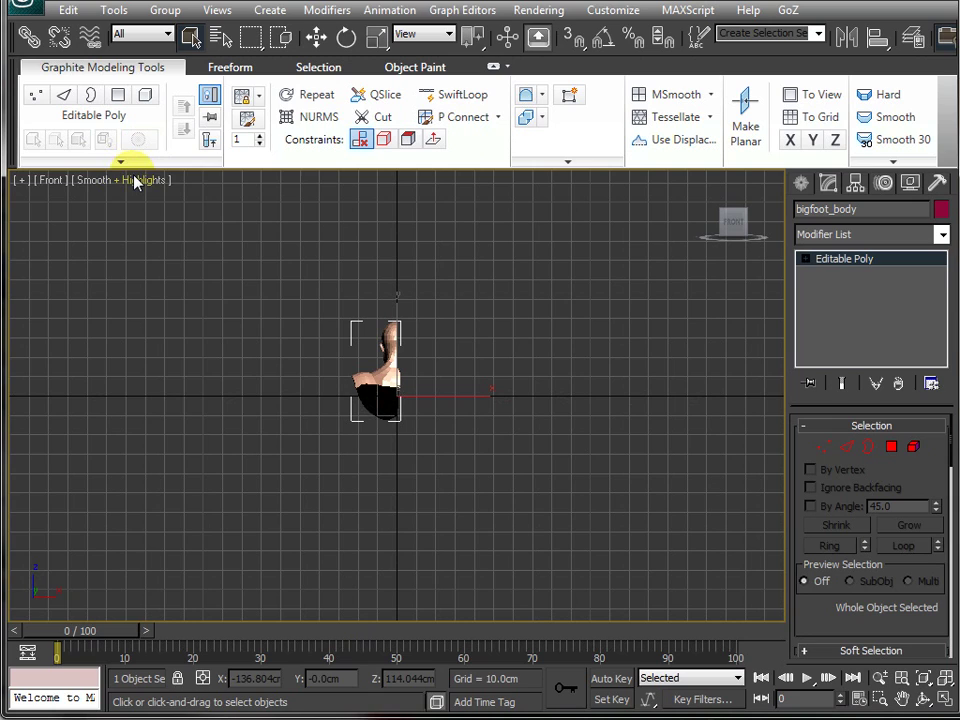
{"action": "left_click", "coordinate": [136, 180]}
{"action": "left_click", "coordinate": [210, 244]}
{"action": "key", "text": "["}
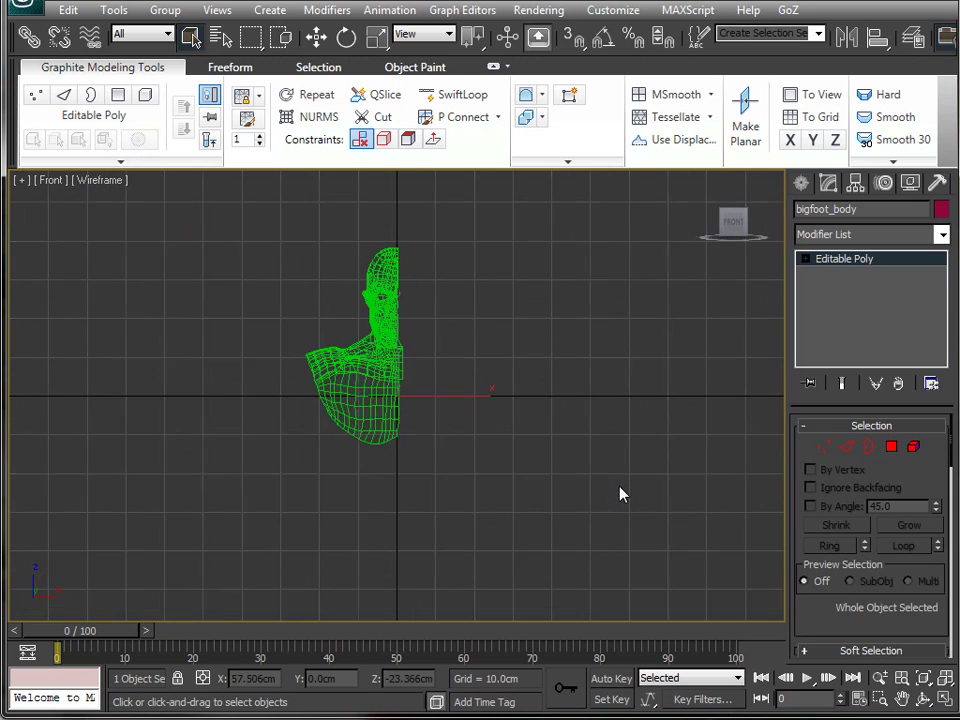
{"action": "scroll", "coordinate": [620, 494], "scroll_direction": "up", "scroll_amount": 5}
{"action": "mouse_move", "coordinate": [486, 345]}
{"action": "middle_mouse_down"}
{"action": "mouse_move", "coordinate": [489, 439]}
{"action": "mouse_move", "coordinate": [453, 719]}
{"action": "mouse_move", "coordinate": [440, 692]}
{"action": "mouse_move", "coordinate": [463, 482]}
{"action": "mouse_move", "coordinate": [439, 326]}
{"action": "middle_mouse_up"}
Restore Smooth + Highlights shading and return to a perspective view of the head and shoulders.
{"action": "left_click", "coordinate": [112, 180]}
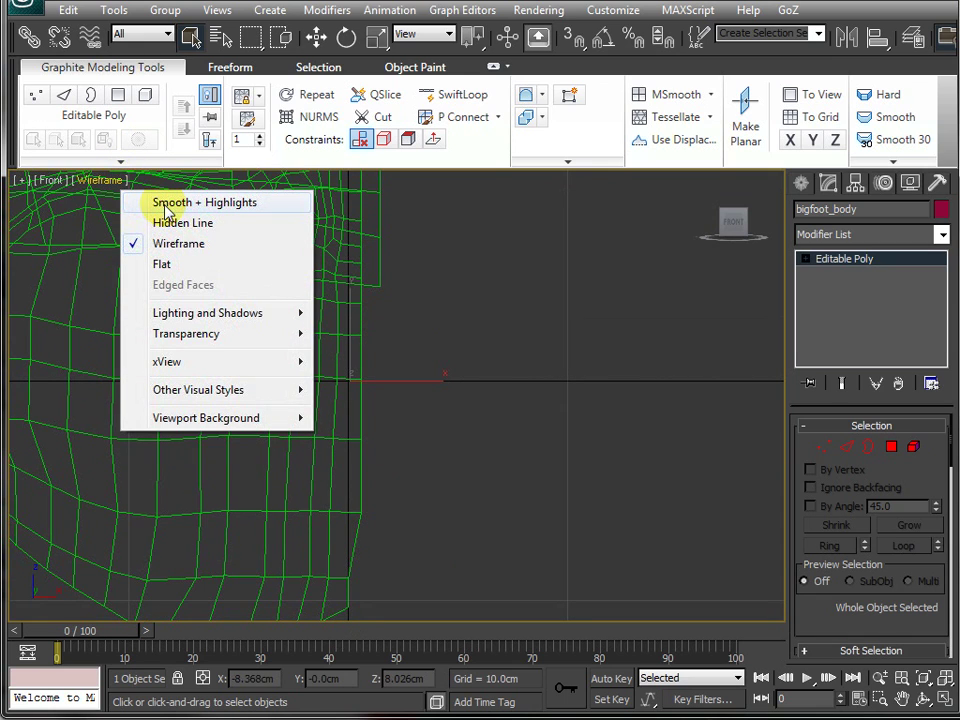
{"action": "left_click", "coordinate": [165, 203]}
{"action": "key", "text": "p"}
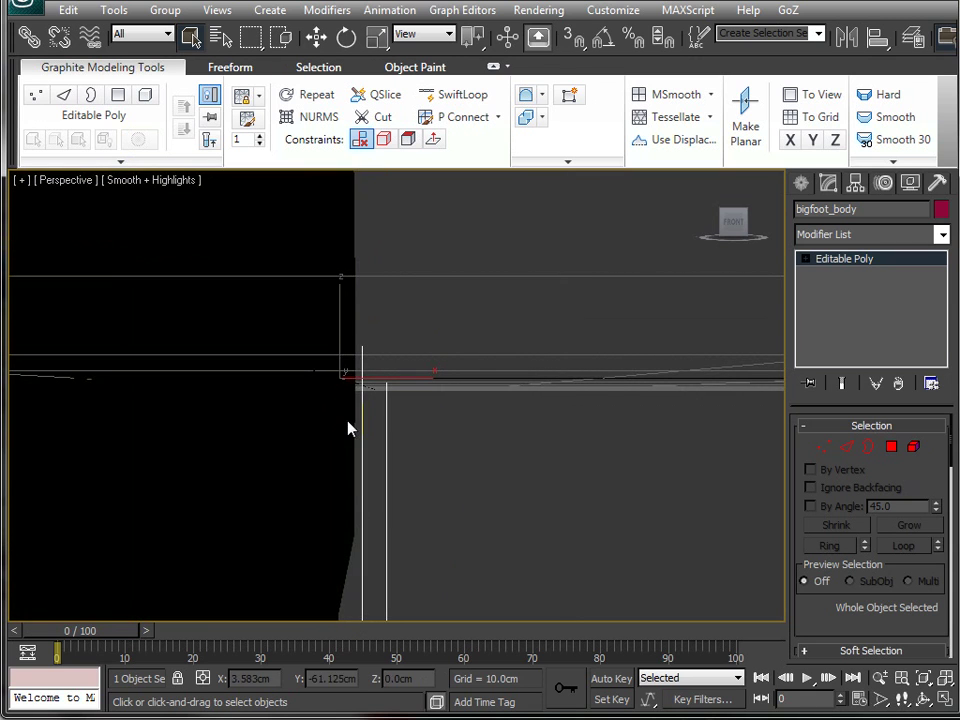
{"action": "middle_click_drag", "start_coordinate": [291, 401], "coordinate": [605, 409], "text": "alt"}
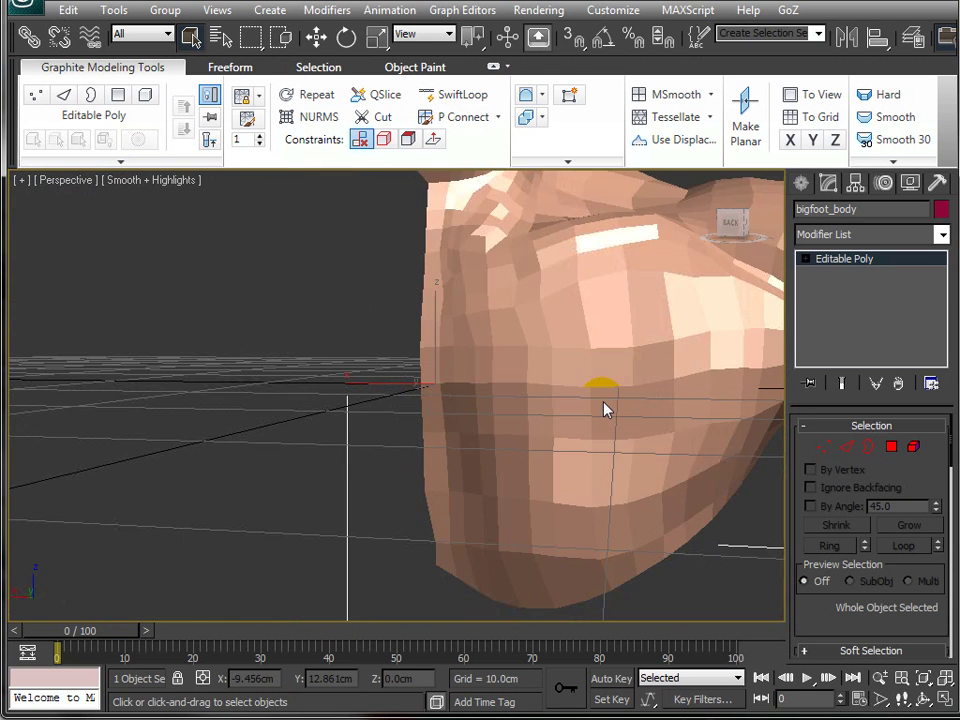
{"action": "scroll", "coordinate": [604, 403], "scroll_direction": "down", "scroll_amount": 5}
{"action": "middle_click_drag", "start_coordinate": [483, 295], "coordinate": [452, 486]}
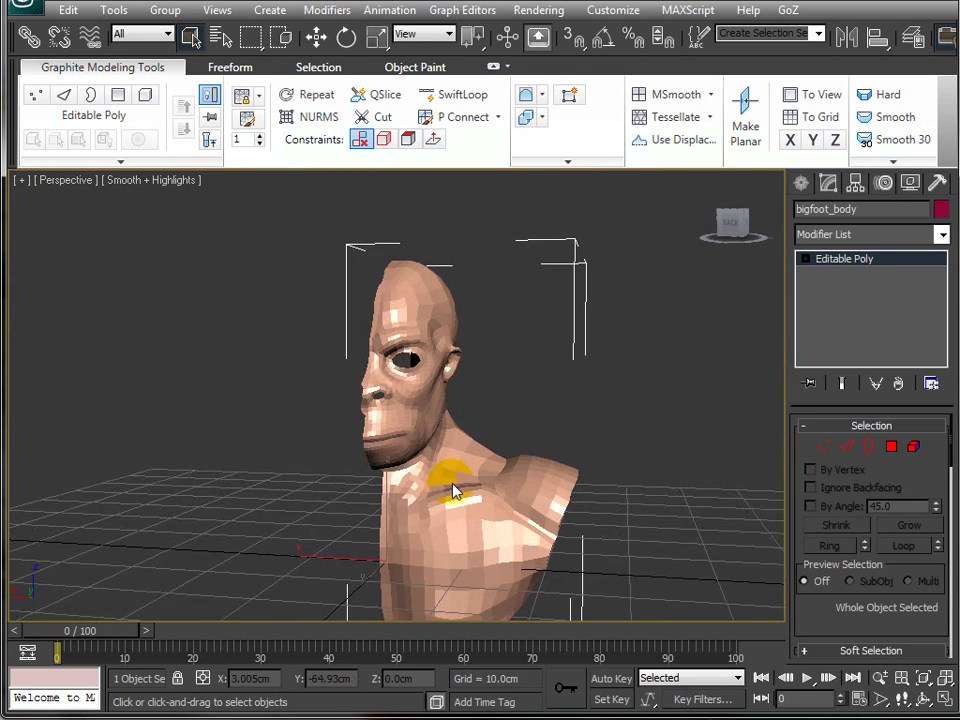
Try mirroring the body with a Symmetry modifier on the X axis with Flip enabled.
{"action": "left_click", "coordinate": [942, 234]}
{"action": "left_click_drag", "start_coordinate": [942, 275], "coordinate": [942, 712]}
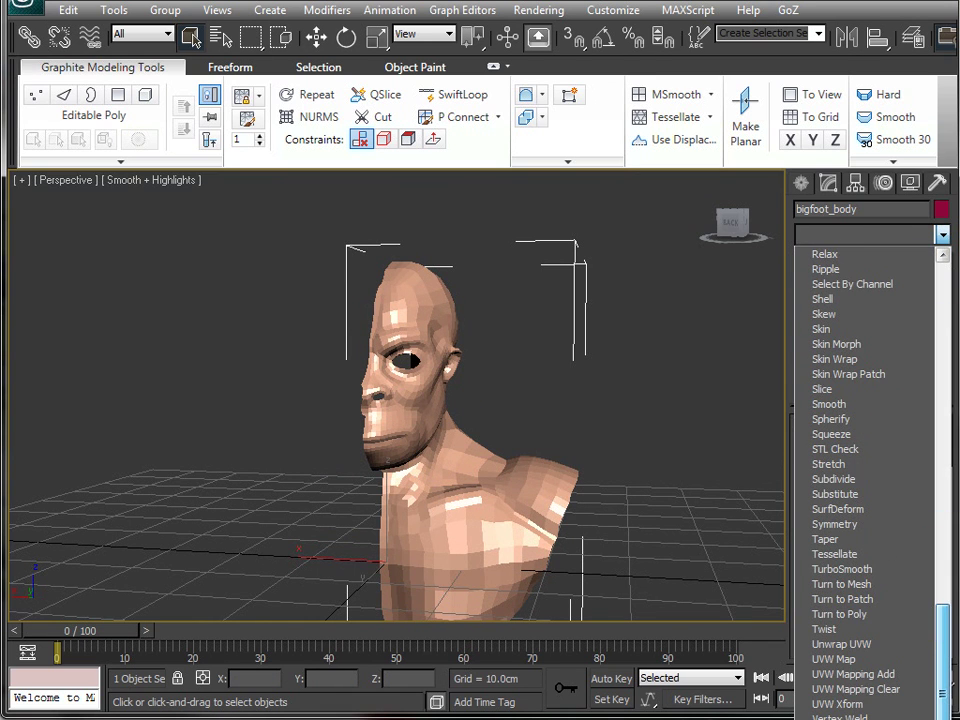
{"action": "left_click", "coordinate": [848, 524]}
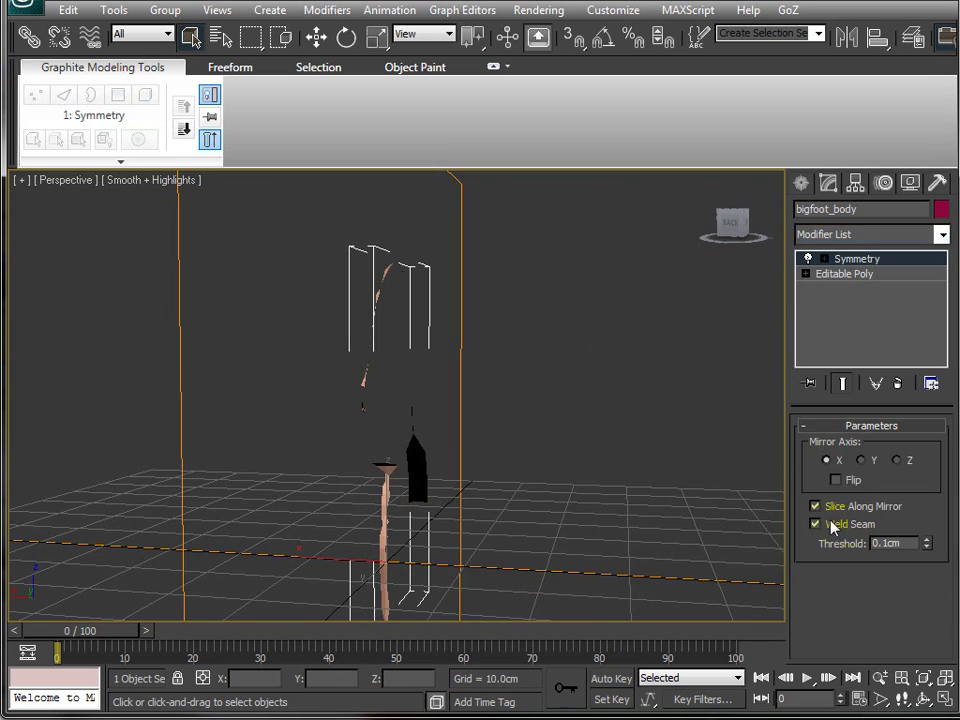
{"action": "middle_click_drag", "start_coordinate": [521, 489], "coordinate": [306, 300], "text": "alt"}
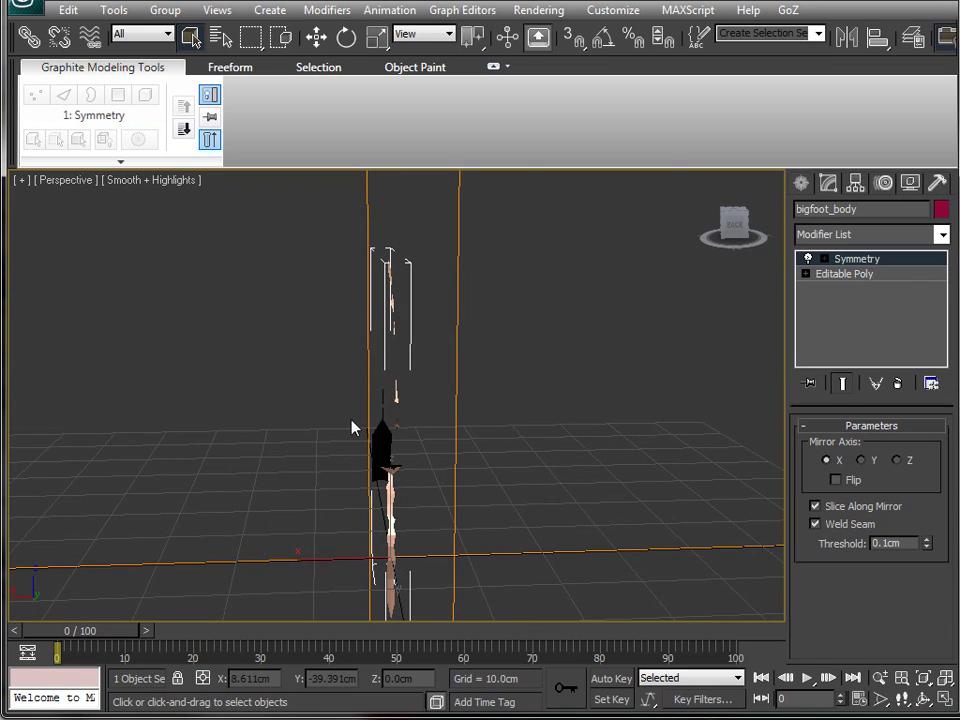
{"action": "middle_click_drag", "start_coordinate": [604, 448], "coordinate": [594, 462], "text": "alt"}
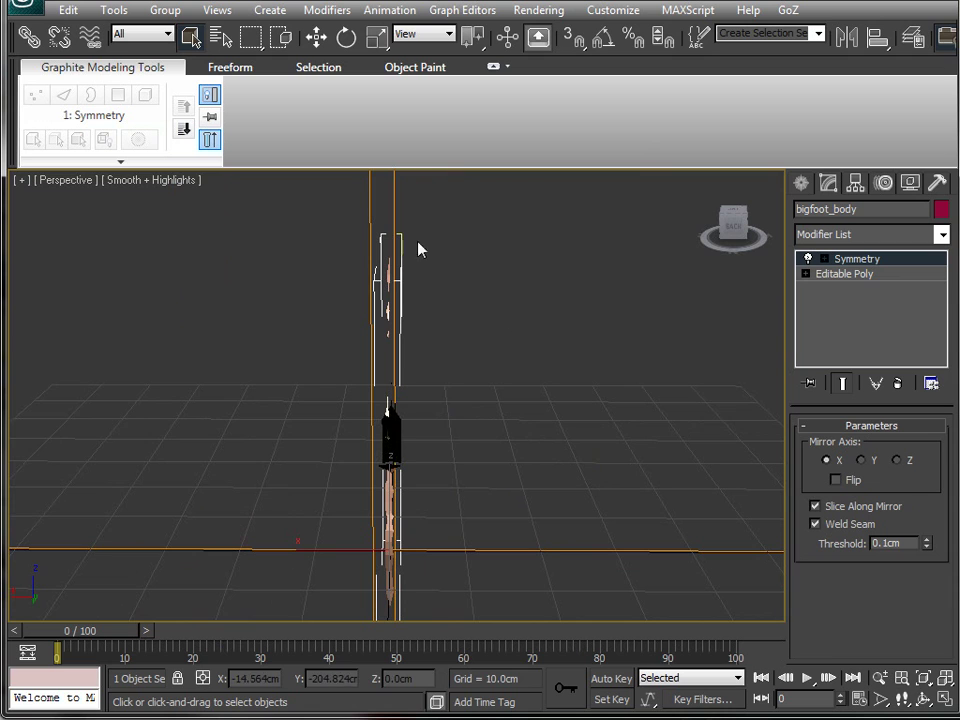
{"action": "left_click", "coordinate": [836, 481]}
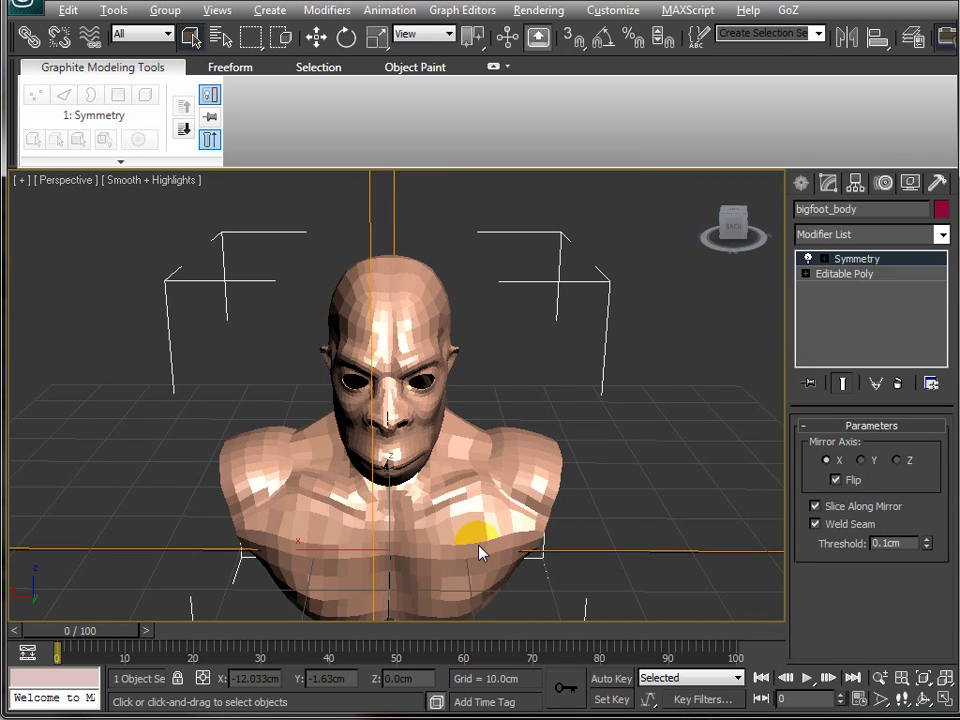
Inspect the mirrored seam around the mouth and nose and remove the Symmetry modifier from the body.
{"action": "middle_click_drag", "start_coordinate": [479, 546], "coordinate": [394, 436], "text": "alt"}
{"action": "scroll", "coordinate": [386, 491], "scroll_direction": "up", "scroll_amount": 6}
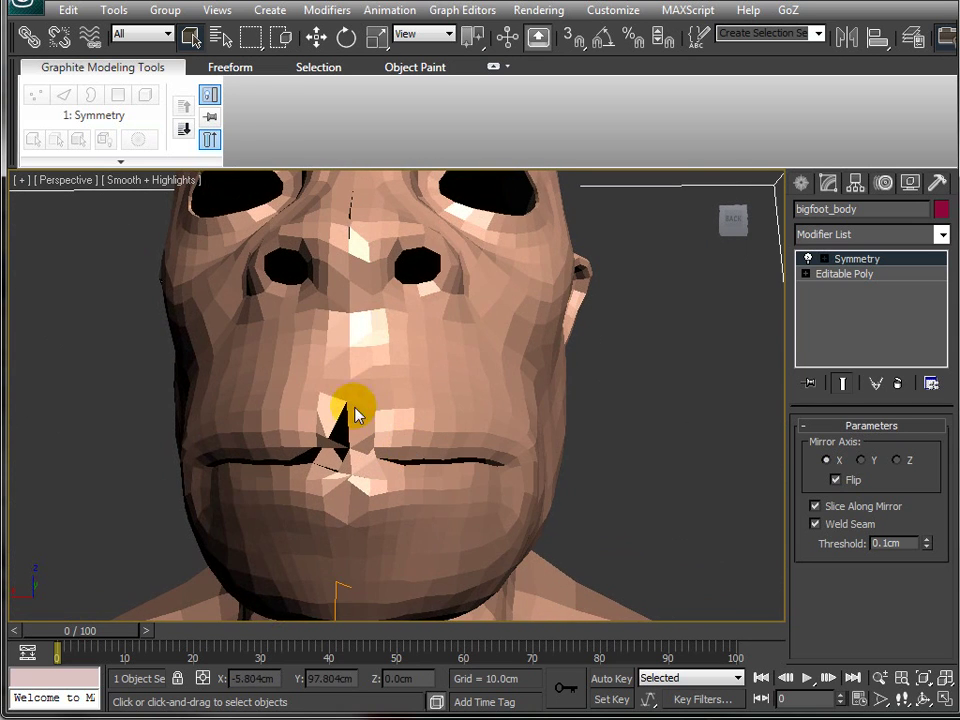
{"action": "middle_click_drag", "start_coordinate": [358, 296], "coordinate": [439, 437], "text": "alt"}
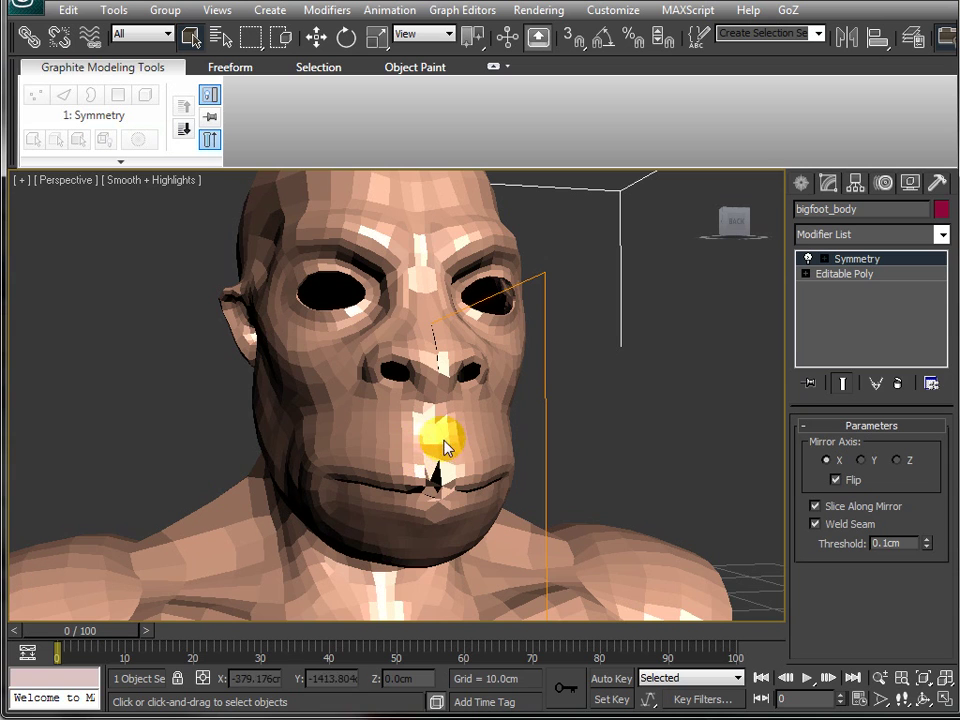
{"action": "left_click", "coordinate": [897, 386]}
Try selecting an edge on the chest's open centre border at edge level.
{"action": "middle_click_drag", "start_coordinate": [514, 407], "coordinate": [379, 435], "text": "alt"}
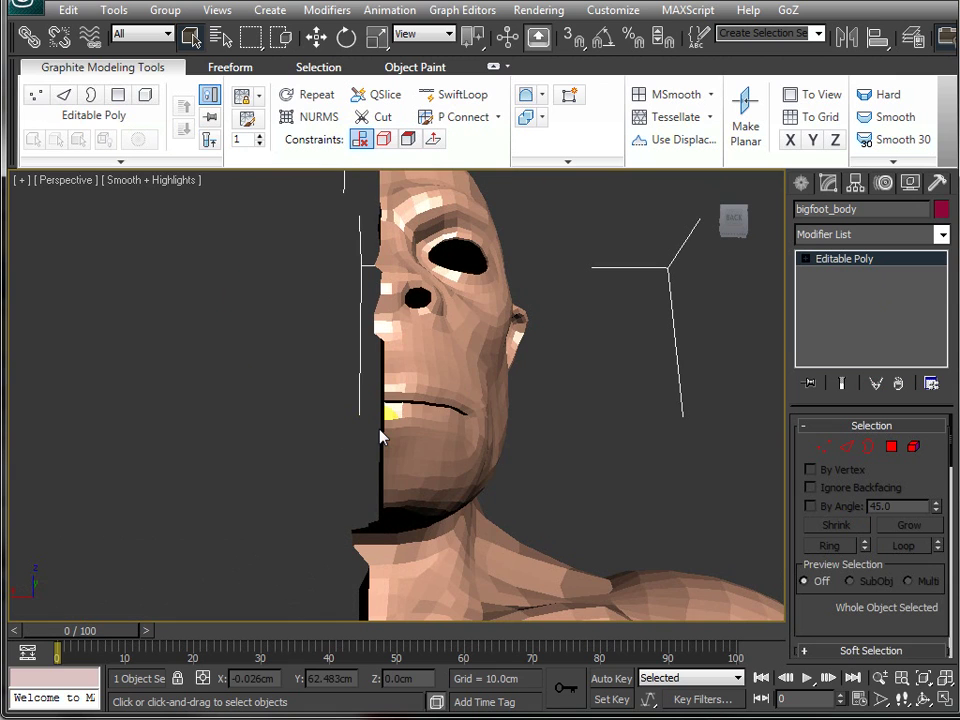
{"action": "left_click", "coordinate": [66, 100]}
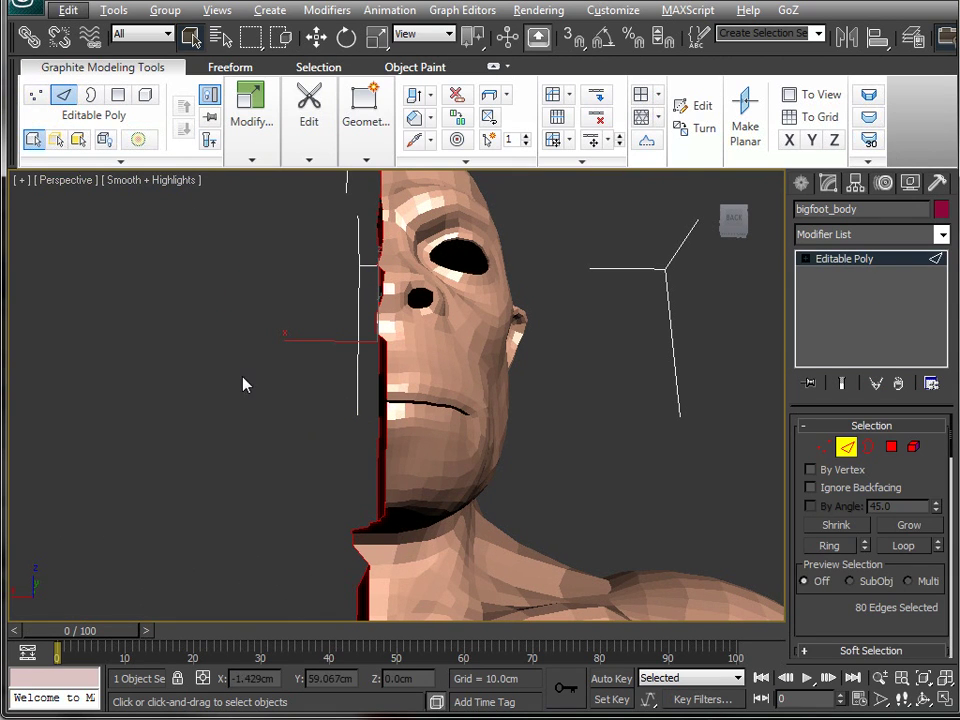
{"action": "middle_click_drag", "start_coordinate": [242, 386], "coordinate": [223, 285], "text": "alt"}
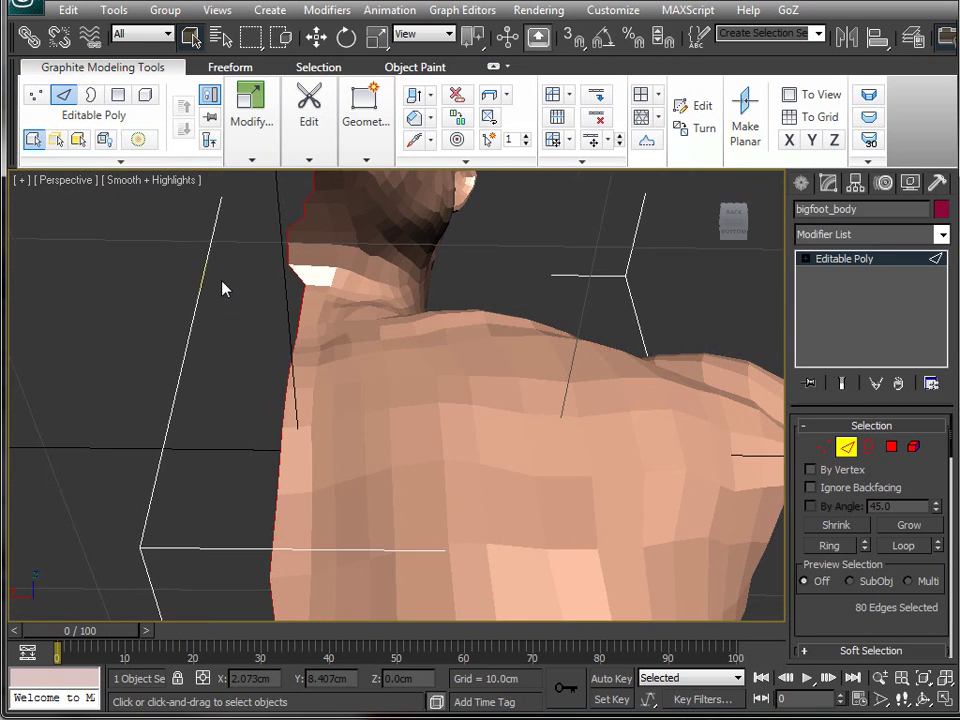
{"action": "left_click", "coordinate": [283, 484]}
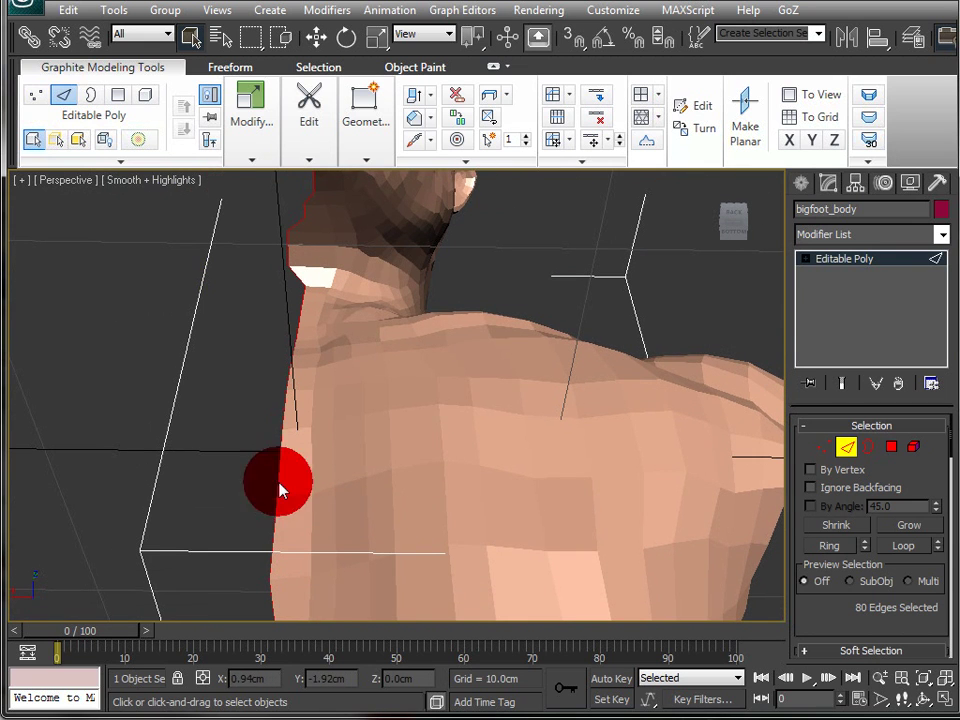
{"action": "mouse_move", "coordinate": [283, 493]}
{"action": "middle_mouse_down", "text": "alt"}
{"action": "mouse_move", "coordinate": [279, 514]}
{"action": "mouse_move", "coordinate": [296, 505]}
{"action": "middle_mouse_up", "text": "alt"}
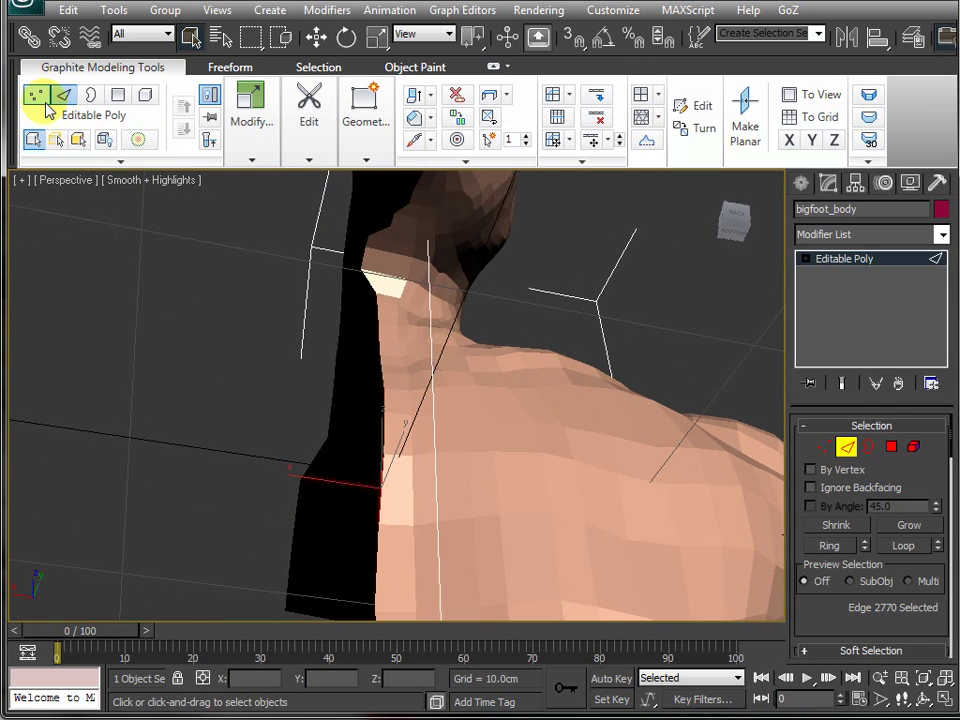
Select the run of vertices along the open centre border of the chest, neck and chin at vertex level.
{"action": "left_click", "coordinate": [42, 100]}
{"action": "middle_click_drag", "start_coordinate": [504, 559], "coordinate": [486, 561], "text": "alt"}
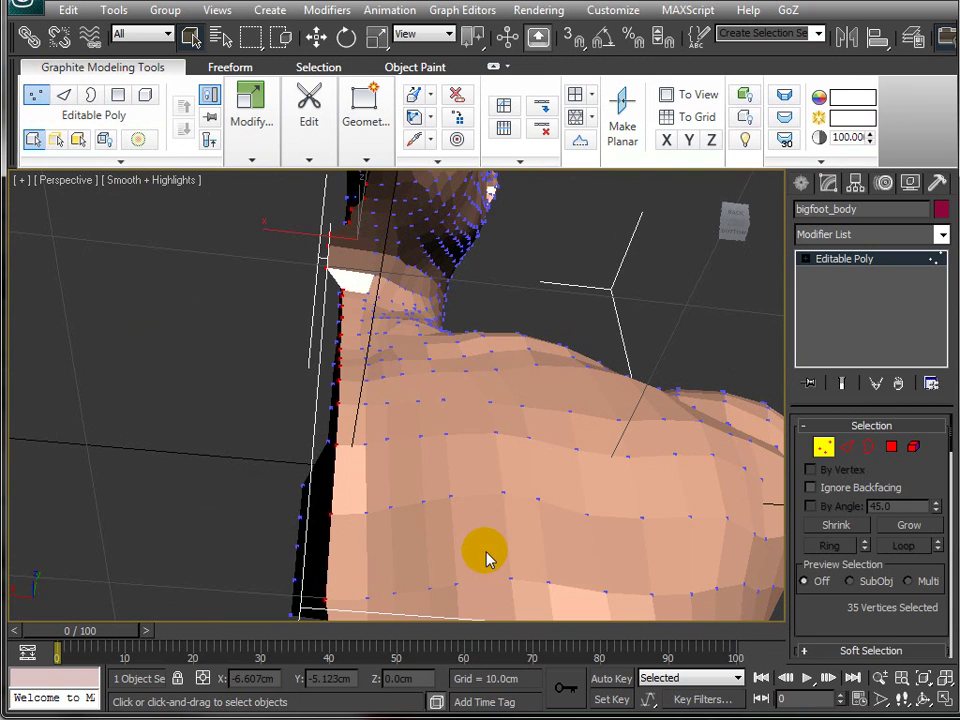
{"action": "left_click", "coordinate": [336, 514]}
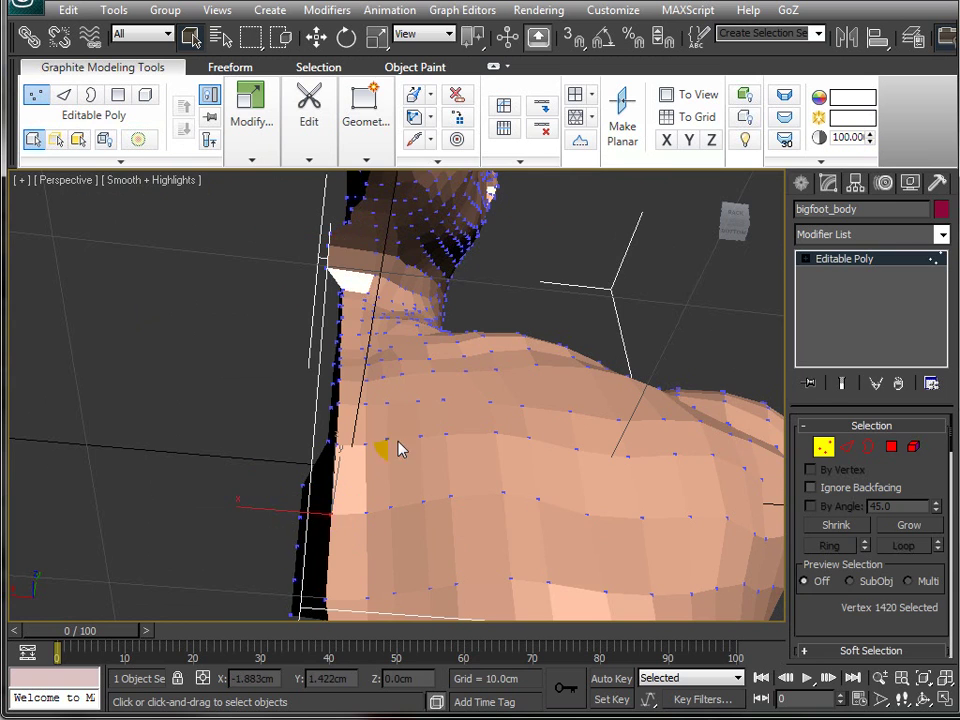
{"action": "middle_click_drag", "start_coordinate": [368, 424], "coordinate": [381, 439], "text": "alt"}
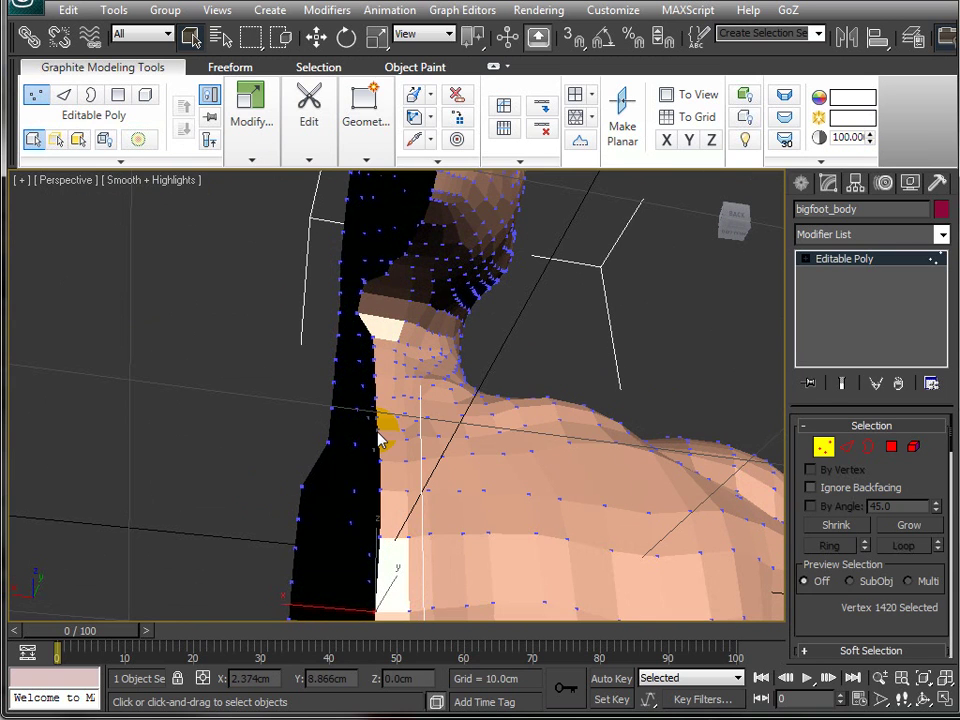
{"action": "left_click", "coordinate": [381, 543], "text": "shift"}
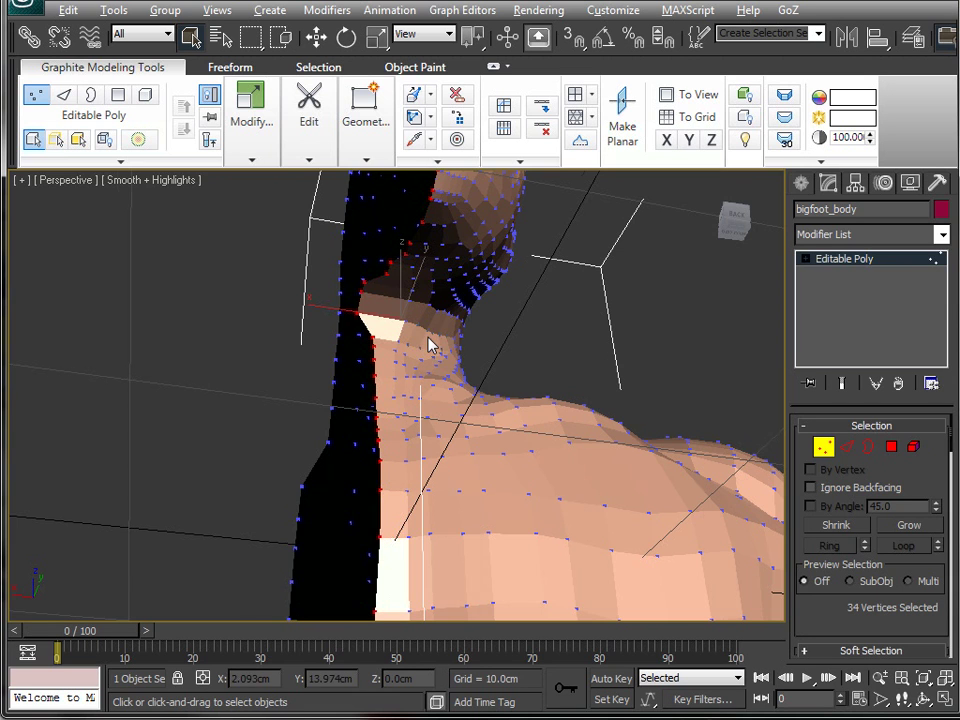
Add the centre border vertices above the mouth, along the face and back of the head, to the vertex selection.
{"action": "middle_click_drag", "start_coordinate": [431, 343], "coordinate": [397, 410], "text": "alt"}
{"action": "scroll", "coordinate": [394, 404], "scroll_direction": "up", "scroll_amount": 3}
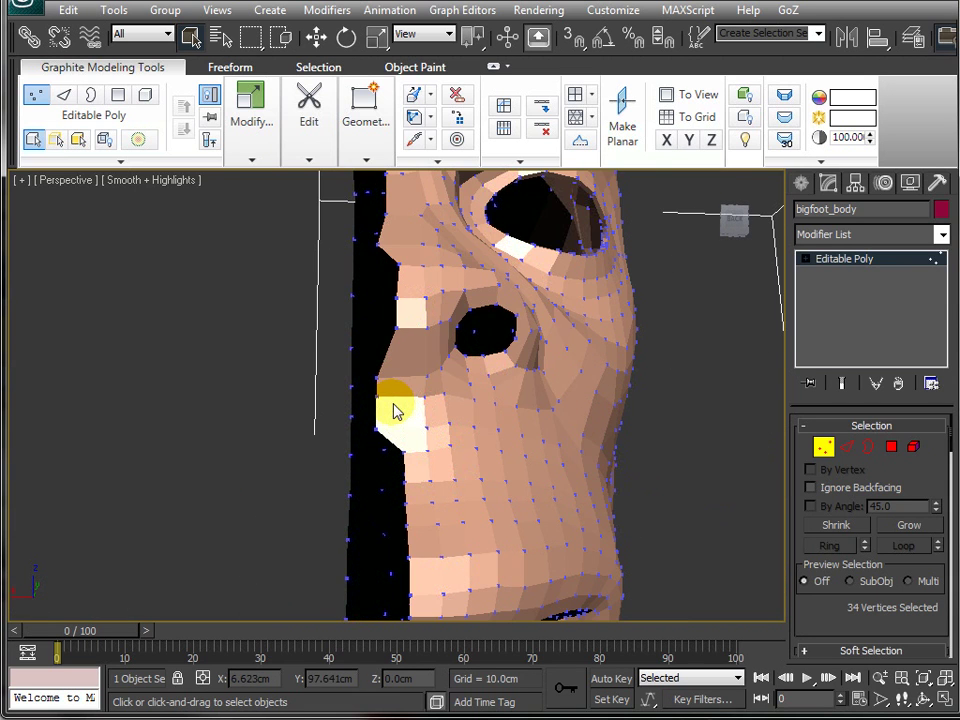
{"action": "middle_click_drag", "start_coordinate": [416, 493], "coordinate": [409, 384]}
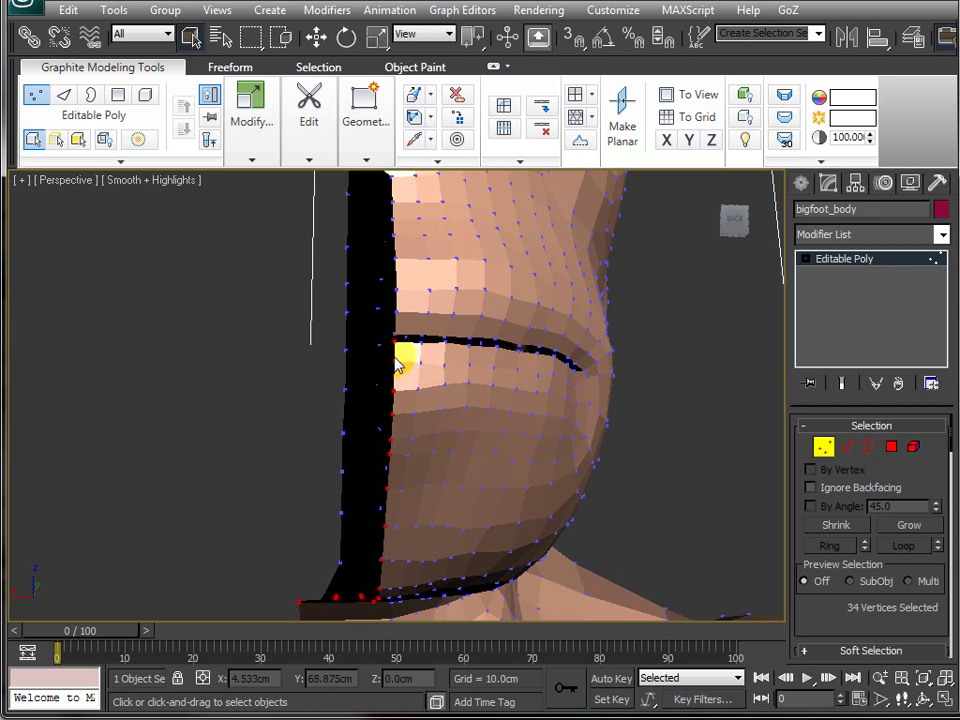
{"action": "middle_click_drag", "start_coordinate": [428, 286], "coordinate": [446, 381]}
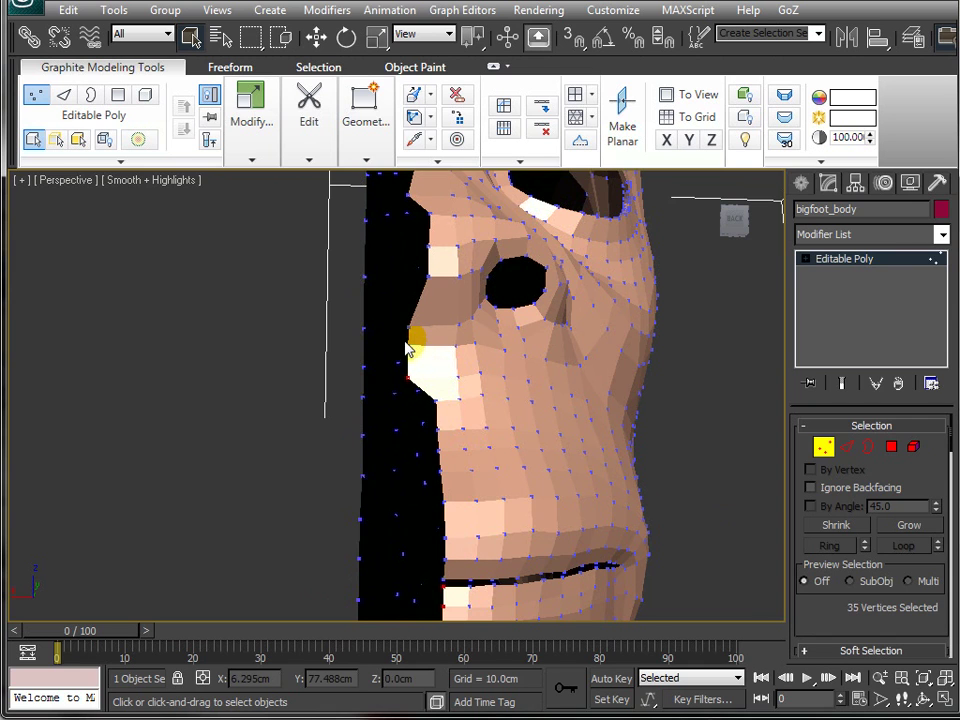
{"action": "left_click", "coordinate": [409, 352], "text": "shift"}
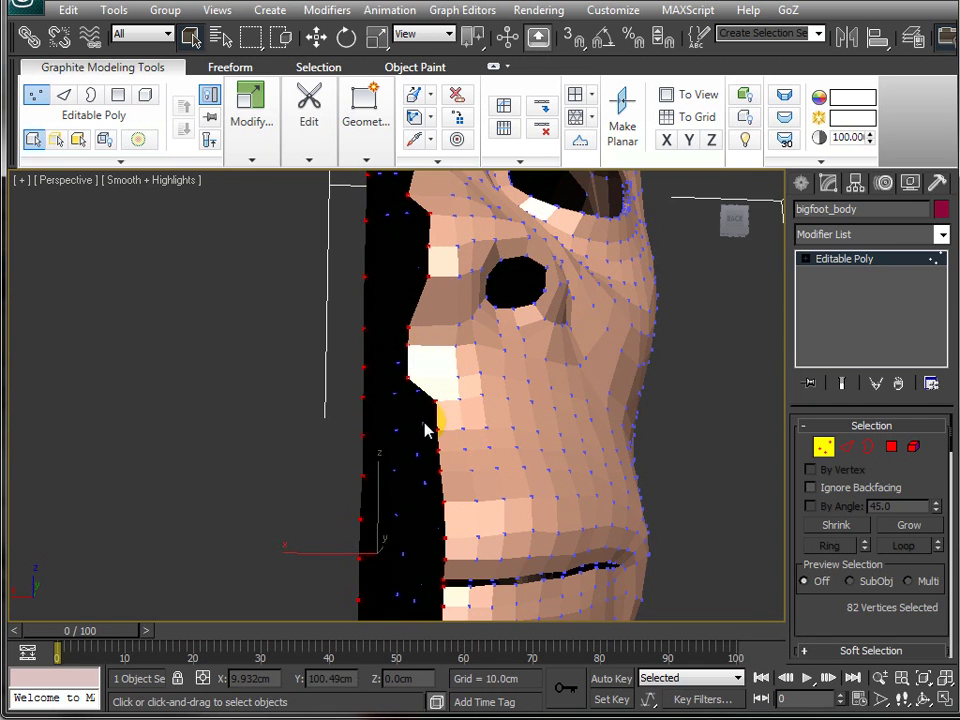
Make the selected centre border vertices planar along the X axis.
{"action": "scroll", "coordinate": [420, 430], "scroll_direction": "down", "scroll_amount": 5}
{"action": "middle_click_drag", "start_coordinate": [418, 432], "coordinate": [407, 594], "text": "alt"}
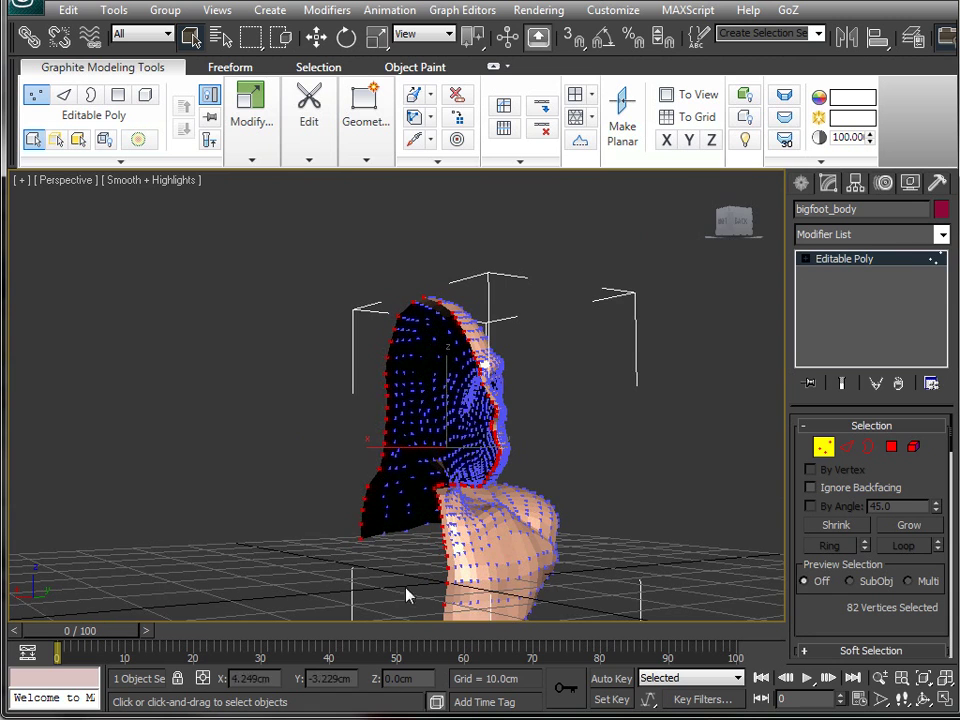
{"action": "middle_click_drag", "start_coordinate": [425, 437], "coordinate": [386, 470], "text": "alt"}
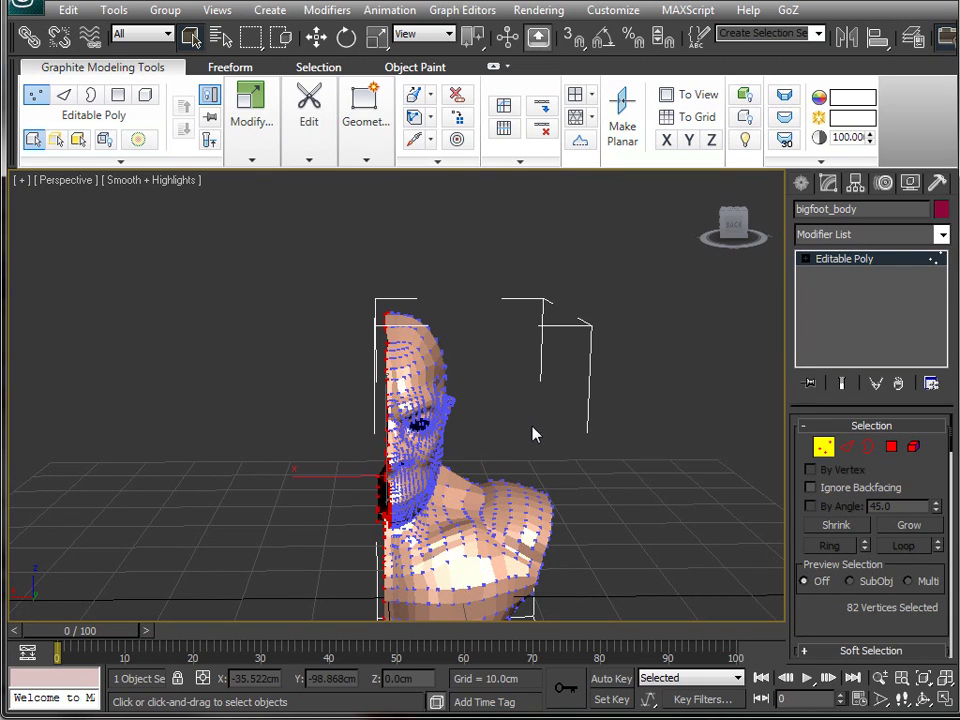
{"action": "key", "text": "w"}
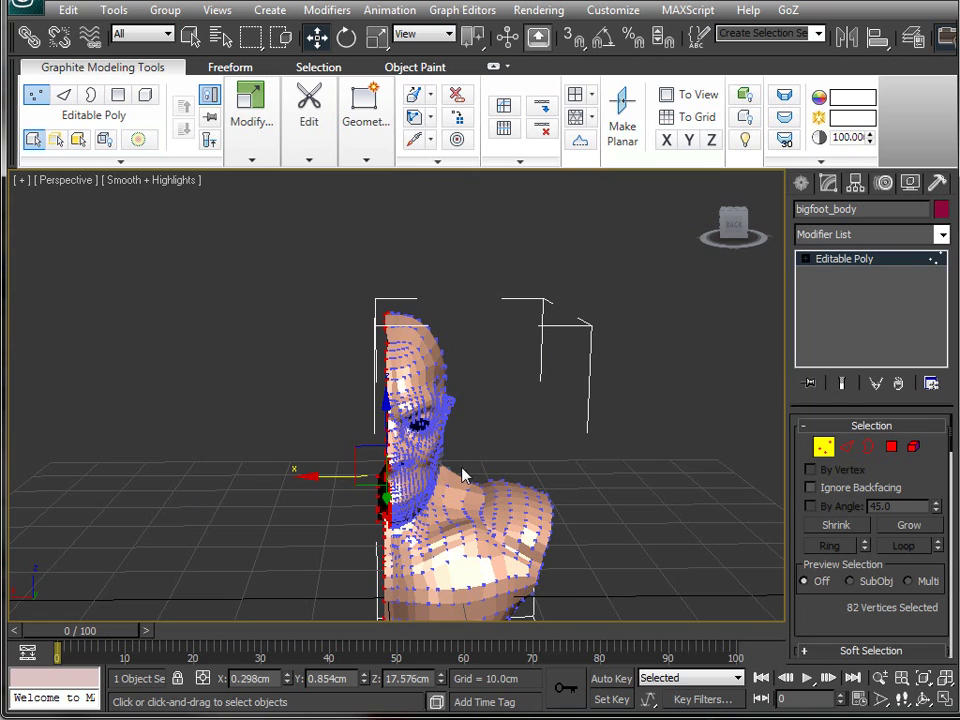
{"action": "left_click", "coordinate": [665, 141]}
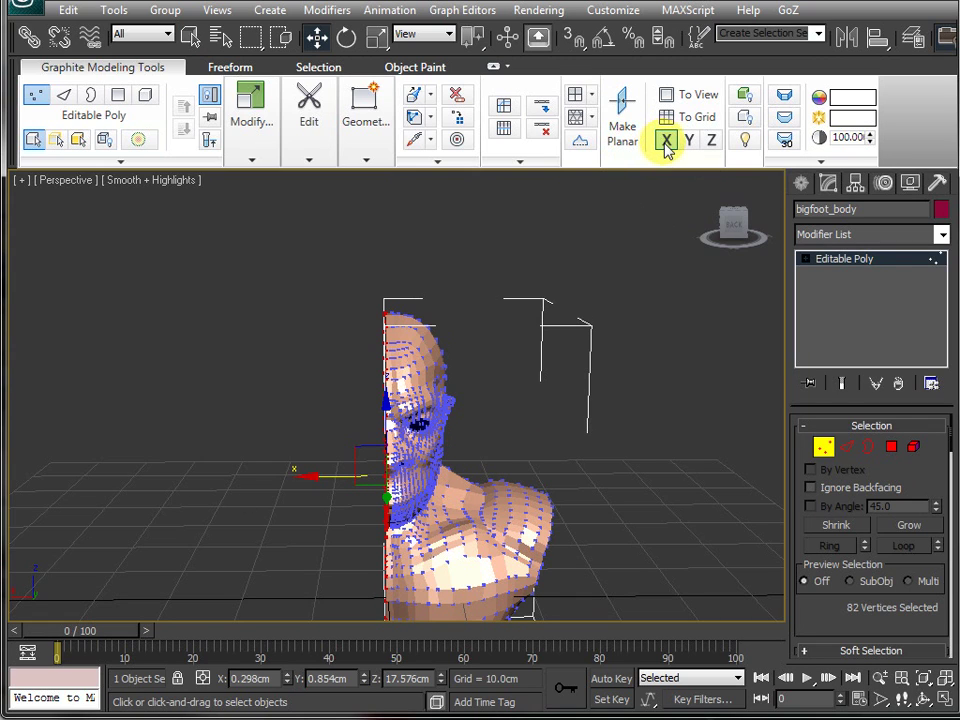
{"action": "key", "text": "q"}
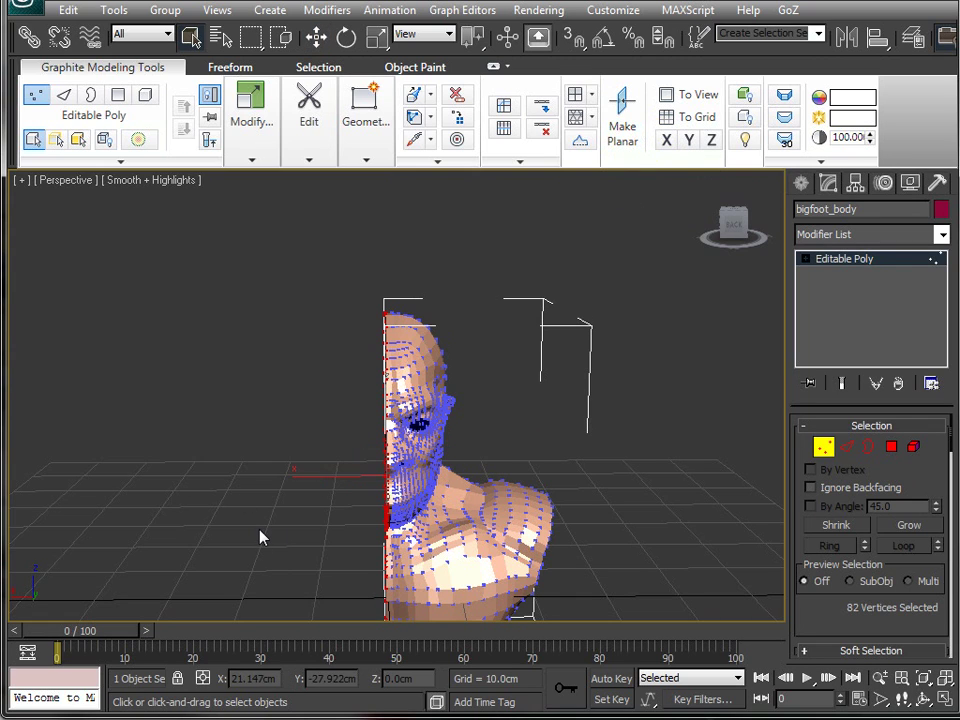
Leave vertex level and add a Symmetry modifier to the half bust, mirrored along the X axis with Flip enabled.
{"action": "scroll", "coordinate": [272, 521], "scroll_direction": "up", "scroll_amount": 5}
{"action": "middle_click_drag", "start_coordinate": [270, 524], "coordinate": [276, 407]}
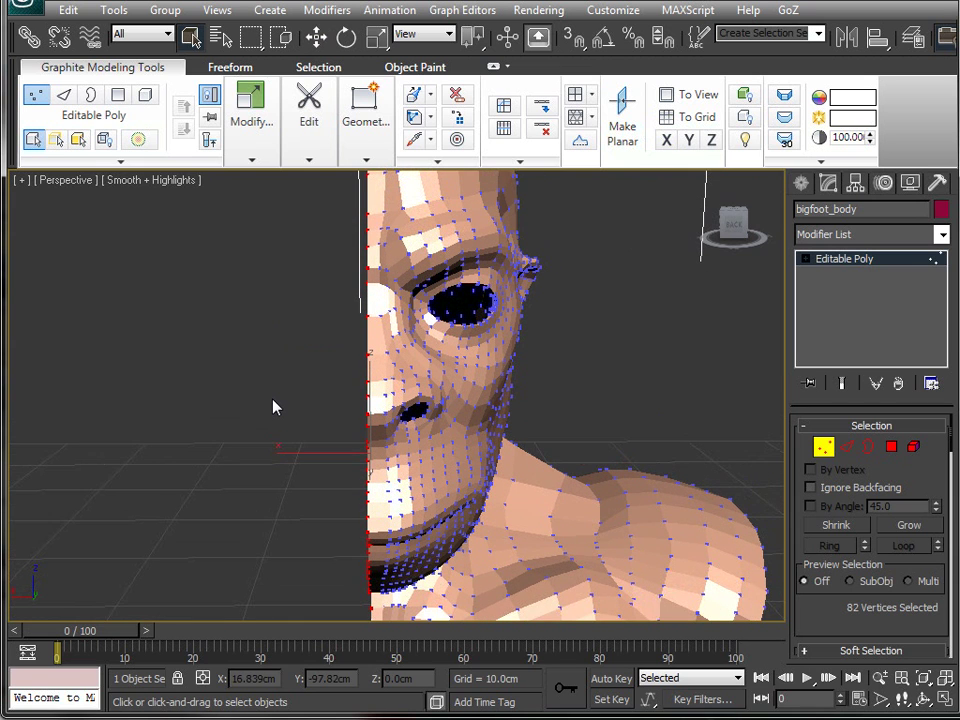
{"action": "left_click", "coordinate": [35, 94]}
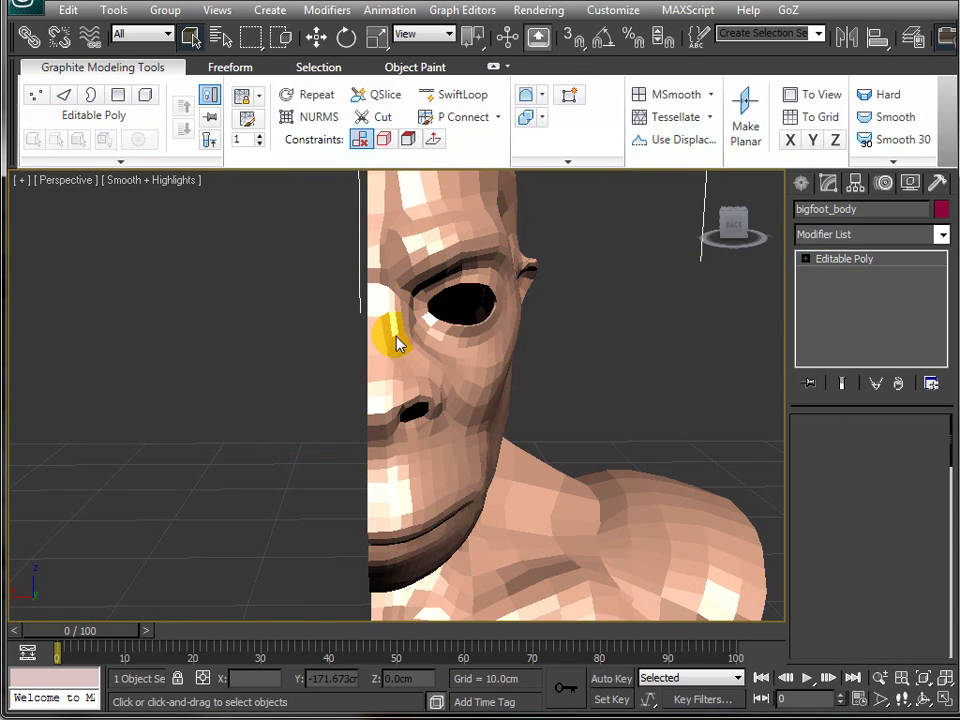
{"action": "left_click", "coordinate": [942, 234]}
{"action": "left_click_drag", "start_coordinate": [942, 289], "coordinate": [941, 640]}
{"action": "left_click", "coordinate": [822, 526]}
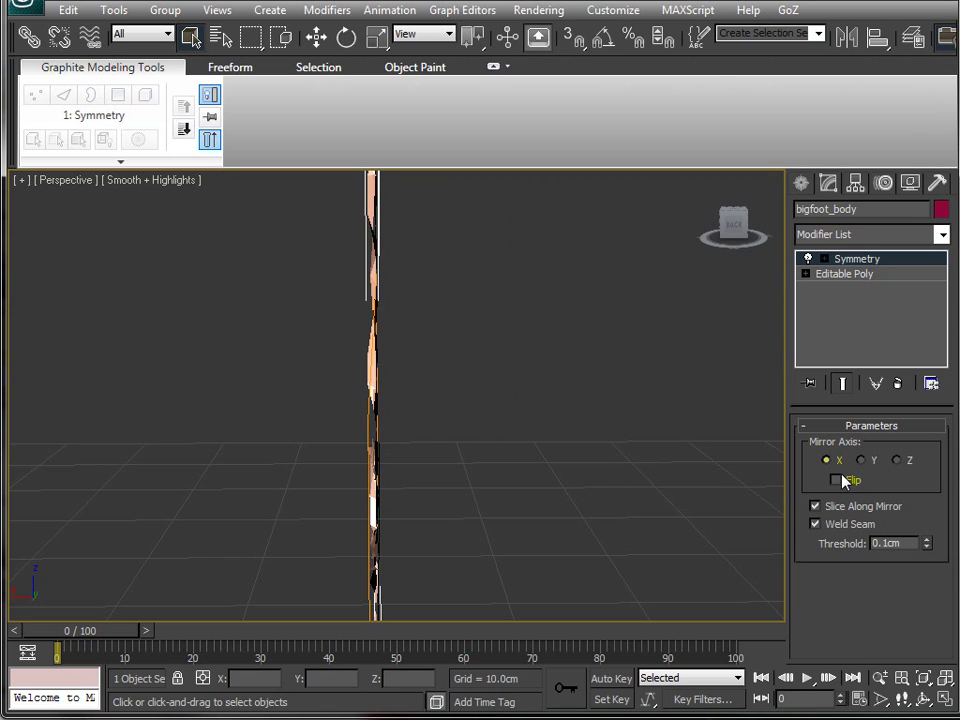
{"action": "left_click", "coordinate": [836, 480]}
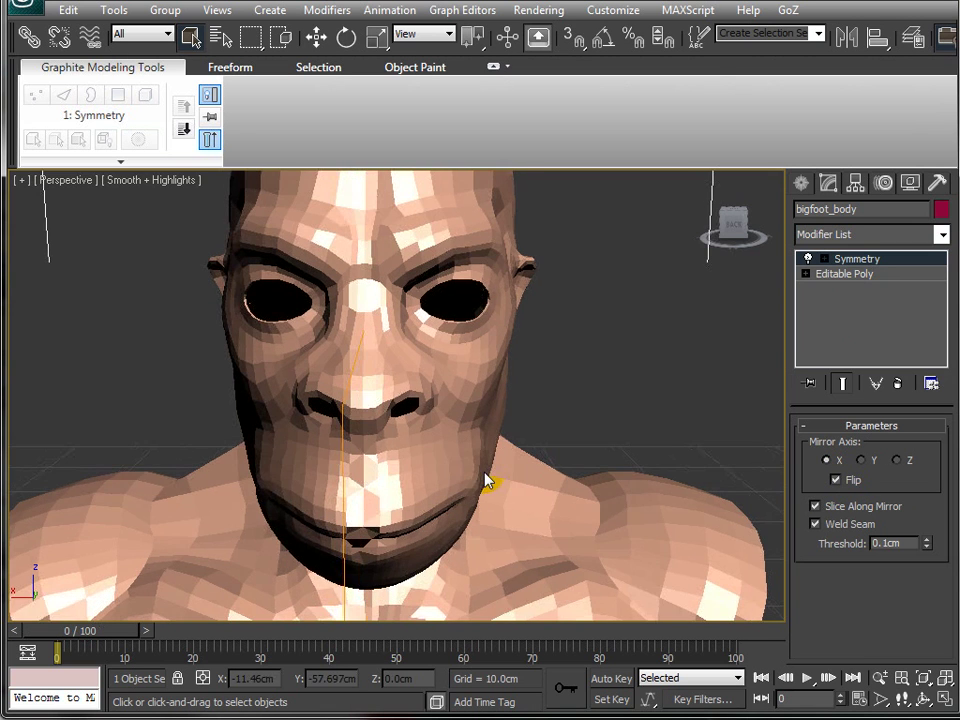
Lower the Symmetry modifier's seam weld threshold to 0.01 cm to clean up the mouth, and save the scene.
{"action": "middle_click_drag", "start_coordinate": [485, 472], "coordinate": [485, 420], "text": "alt"}
{"action": "middle_click_drag", "start_coordinate": [613, 490], "coordinate": [611, 435], "text": "alt"}
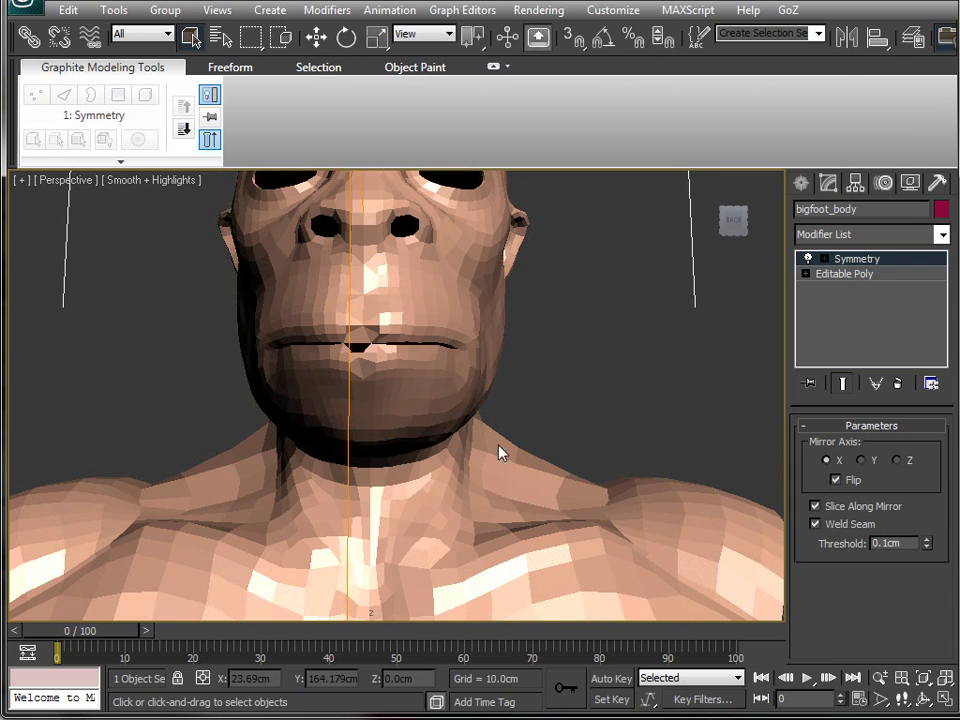
{"action": "middle_click_drag", "start_coordinate": [390, 309], "coordinate": [411, 394]}
{"action": "scroll", "coordinate": [411, 394], "scroll_direction": "up", "scroll_amount": 3}
{"action": "middle_click_drag", "start_coordinate": [406, 505], "coordinate": [404, 405]}
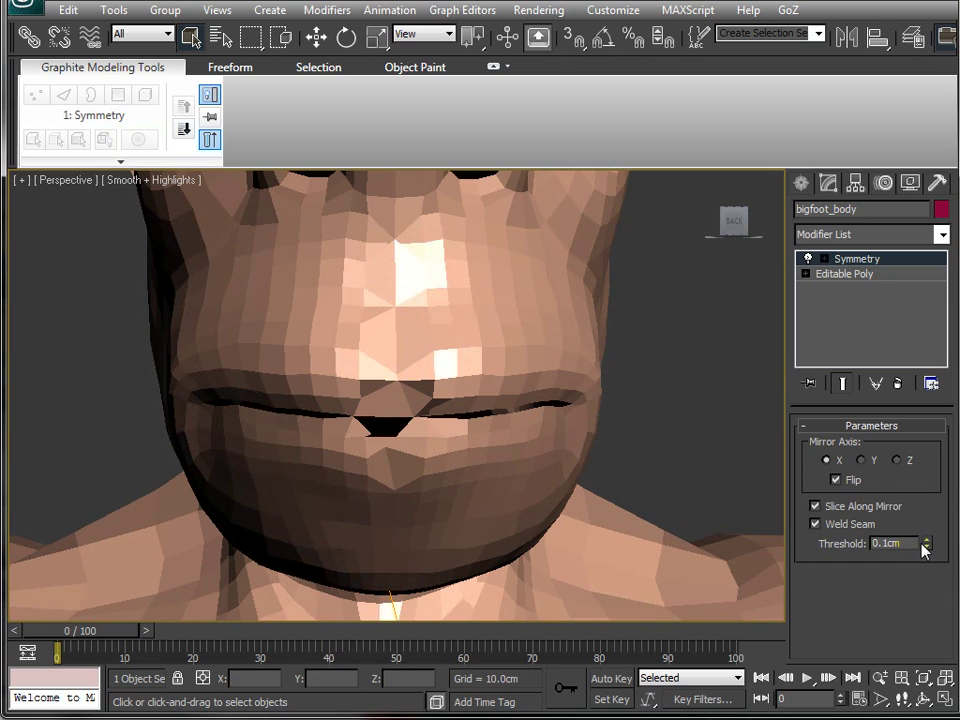
{"action": "left_click_drag", "start_coordinate": [926, 549], "coordinate": [927, 552]}
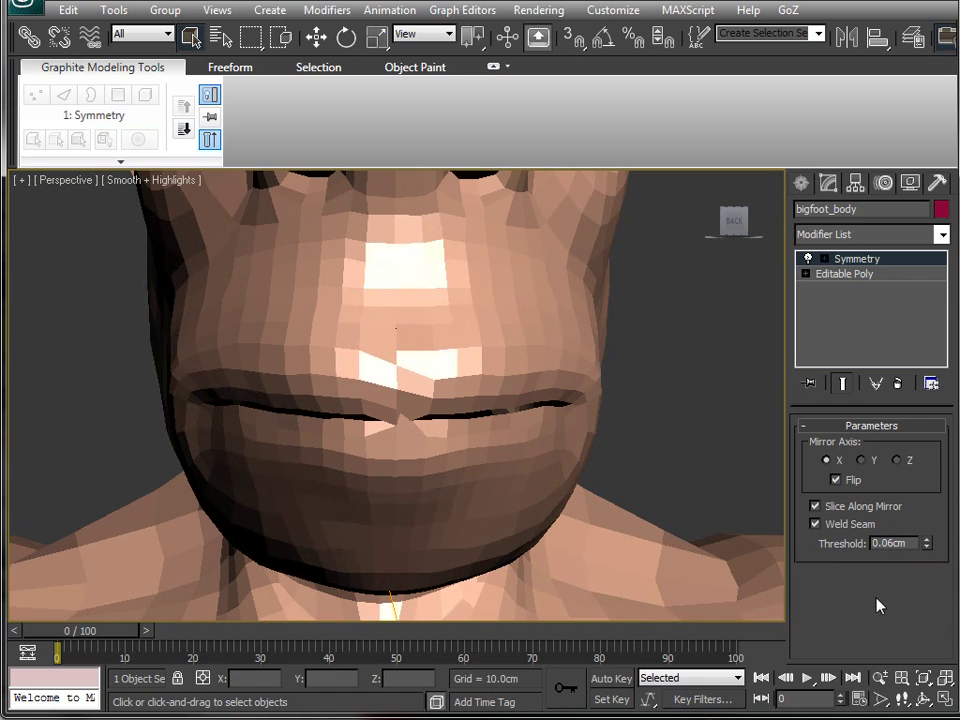
{"action": "left_click", "coordinate": [928, 548]}
{"action": "left_click", "coordinate": [928, 548]}
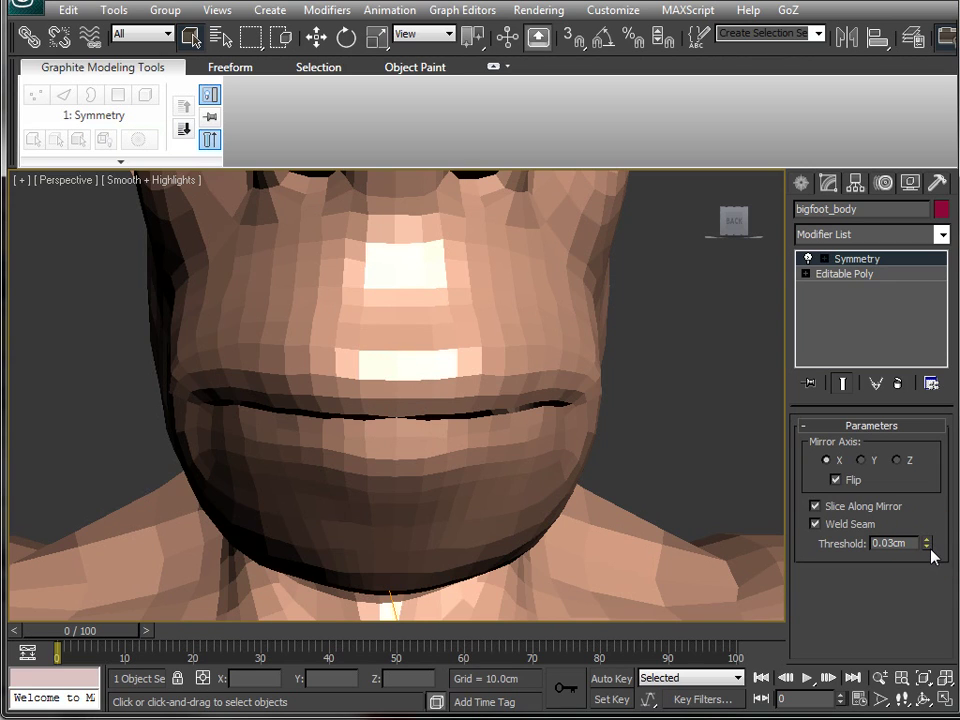
{"action": "left_click", "coordinate": [929, 548]}
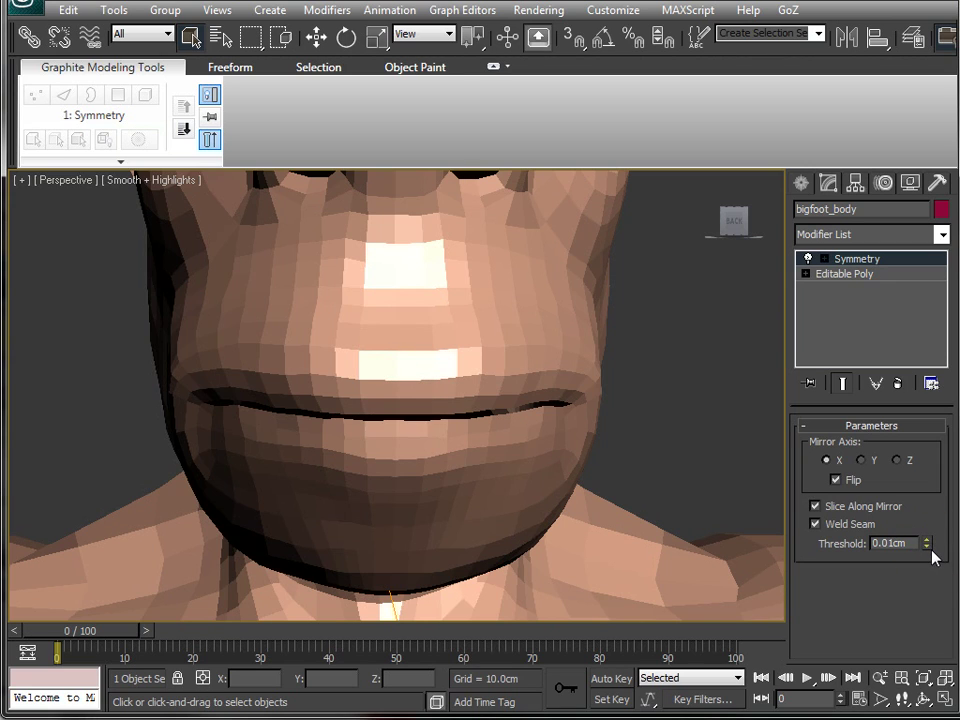
{"action": "middle_click_drag", "start_coordinate": [375, 452], "coordinate": [382, 478], "text": "alt"}
{"action": "key", "text": "ctrl+s"}
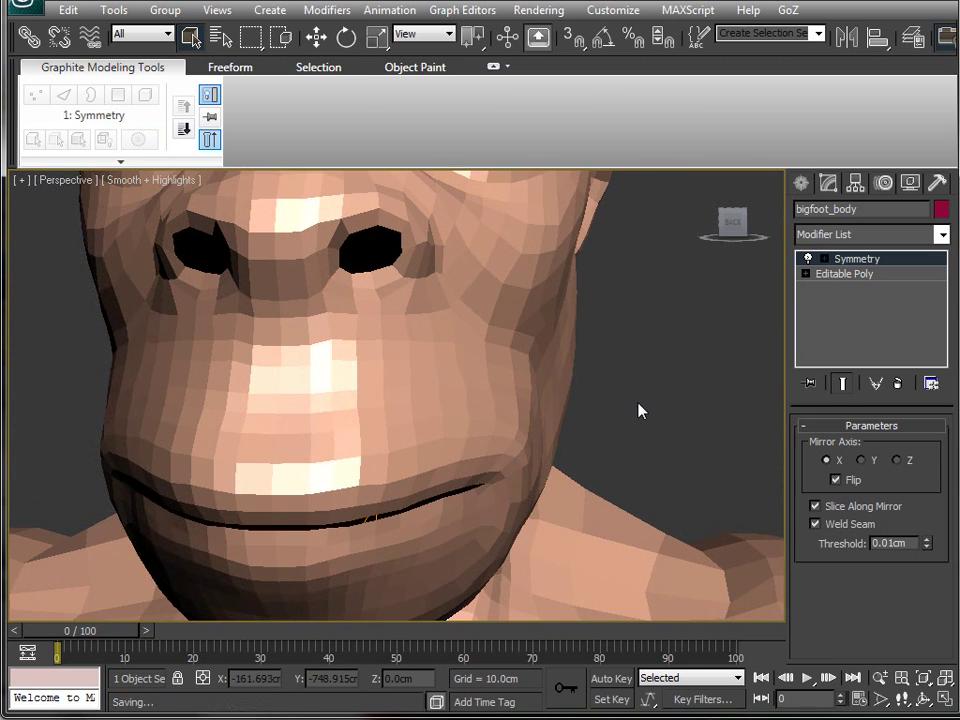
Add a MeshSmooth modifier above Symmetry on the full bust and check the smoothed face.
{"action": "key", "text": "z"}
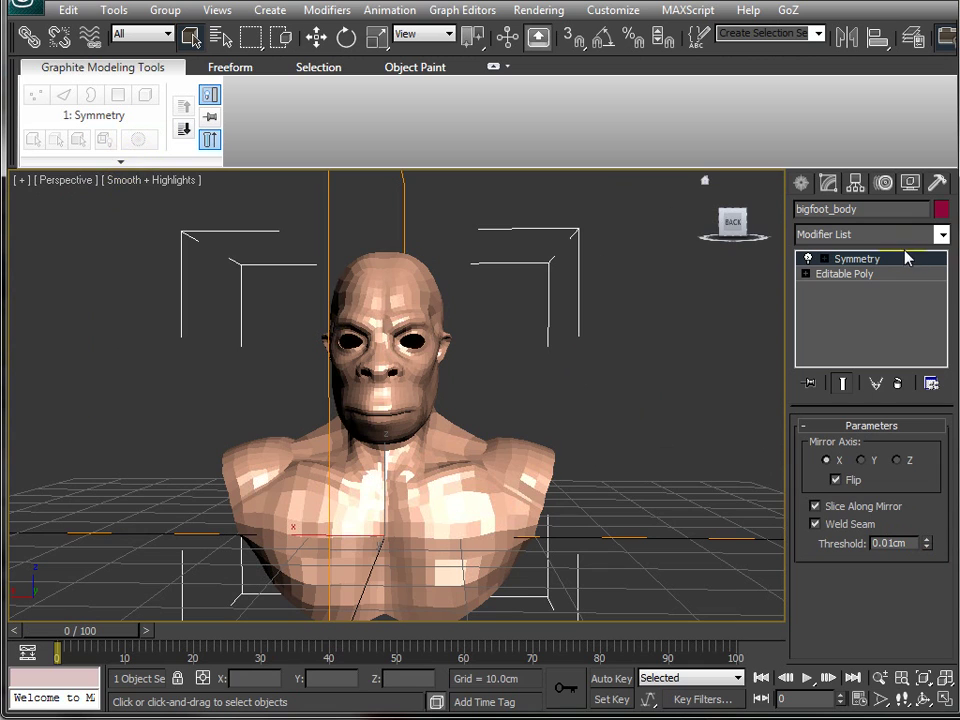
{"action": "left_click", "coordinate": [941, 234]}
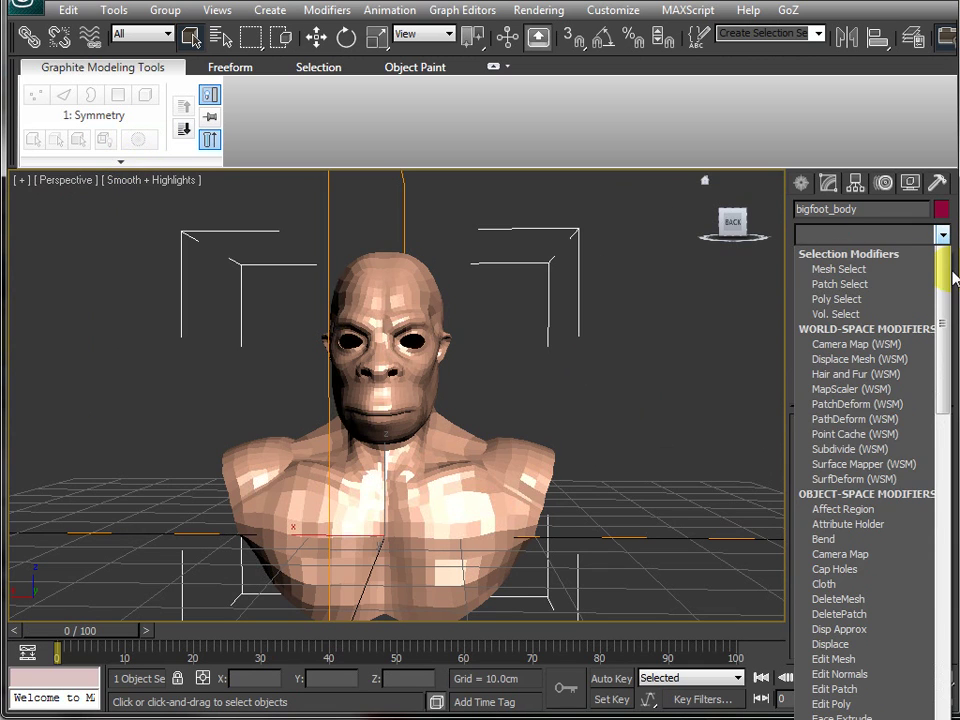
{"action": "left_click_drag", "start_coordinate": [943, 275], "coordinate": [924, 707]}
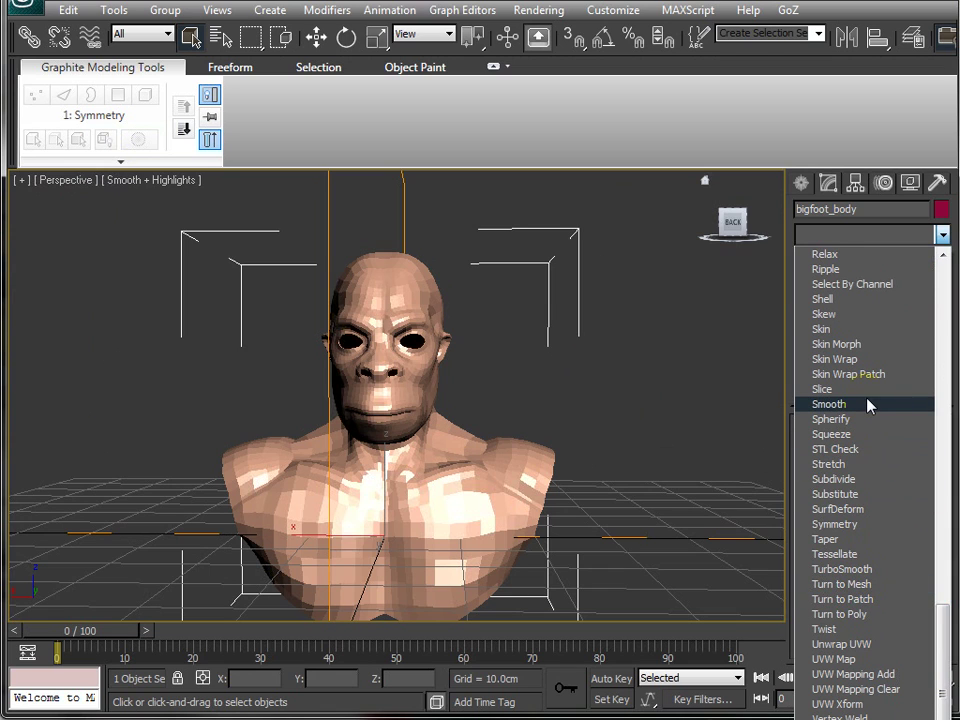
{"action": "scroll", "coordinate": [867, 410], "scroll_direction": "up", "scroll_amount": 4}
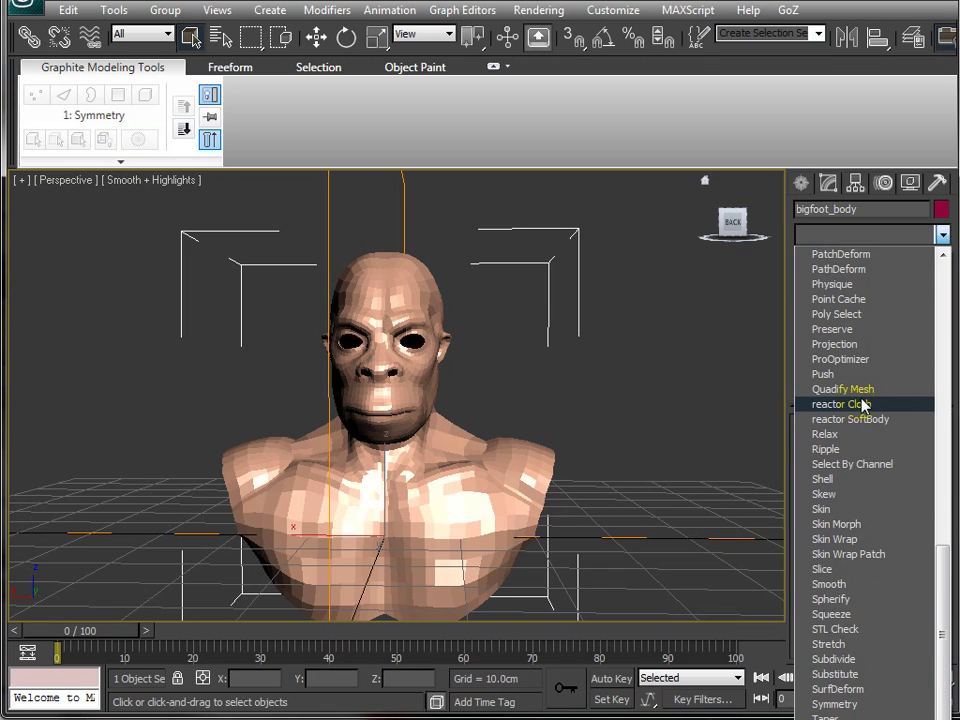
{"action": "scroll", "coordinate": [862, 404], "scroll_direction": "up", "scroll_amount": 3}
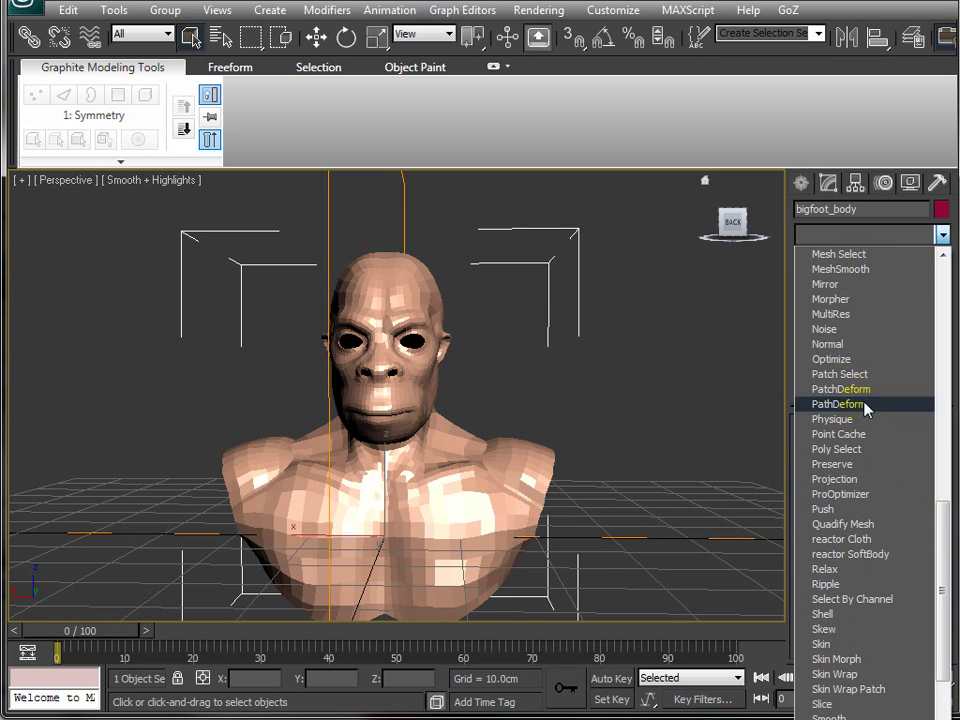
{"action": "left_click", "coordinate": [842, 269]}
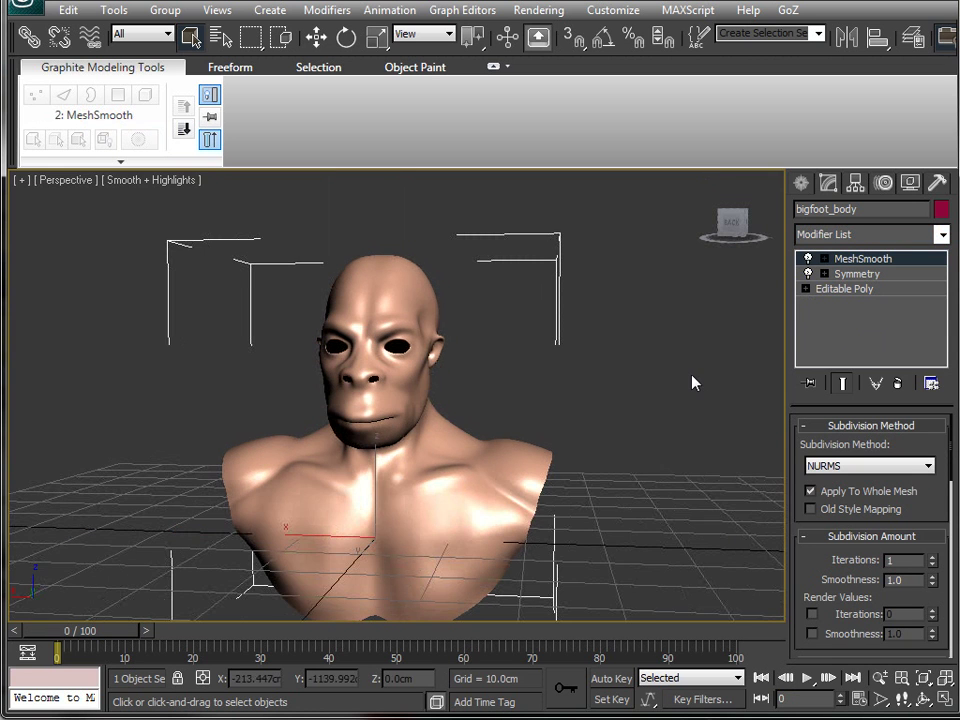
{"action": "middle_click_drag", "start_coordinate": [692, 383], "coordinate": [600, 420], "text": "alt"}
{"action": "scroll", "coordinate": [656, 506], "scroll_direction": "up", "scroll_amount": 5}
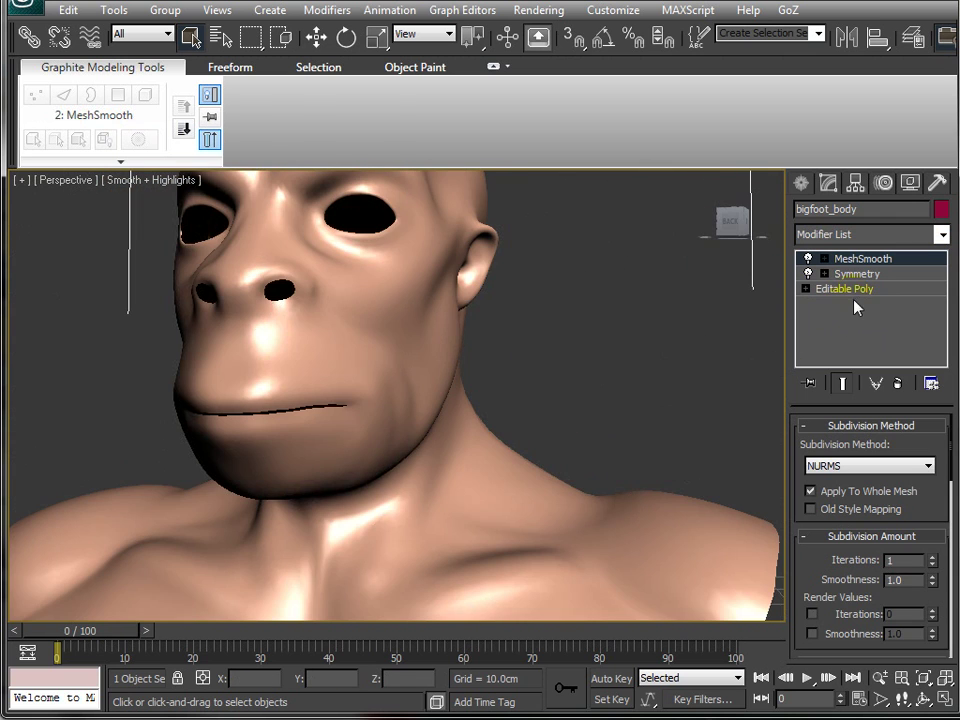
Compare the bust at the Editable Poly, Symmetry and MeshSmooth levels of its stack, and examine the mirrored model at Symmetry level from several angles.
{"action": "left_click", "coordinate": [855, 290]}
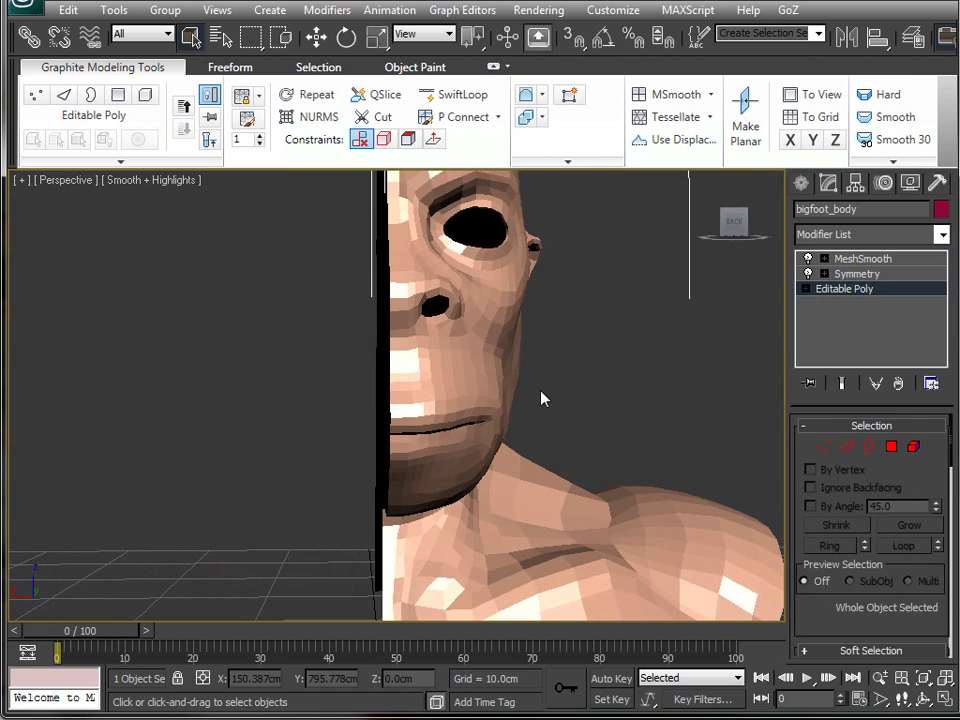
{"action": "scroll", "coordinate": [543, 400], "scroll_direction": "down", "scroll_amount": 5}
{"action": "middle_click_drag", "start_coordinate": [555, 394], "coordinate": [515, 398], "text": "alt"}
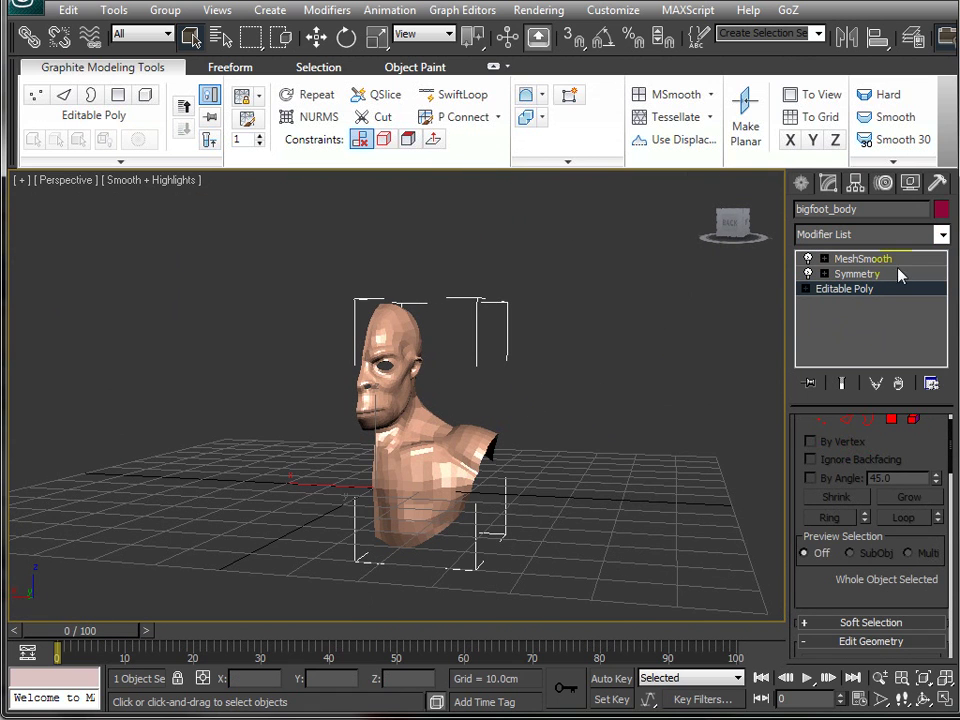
{"action": "left_click", "coordinate": [857, 273]}
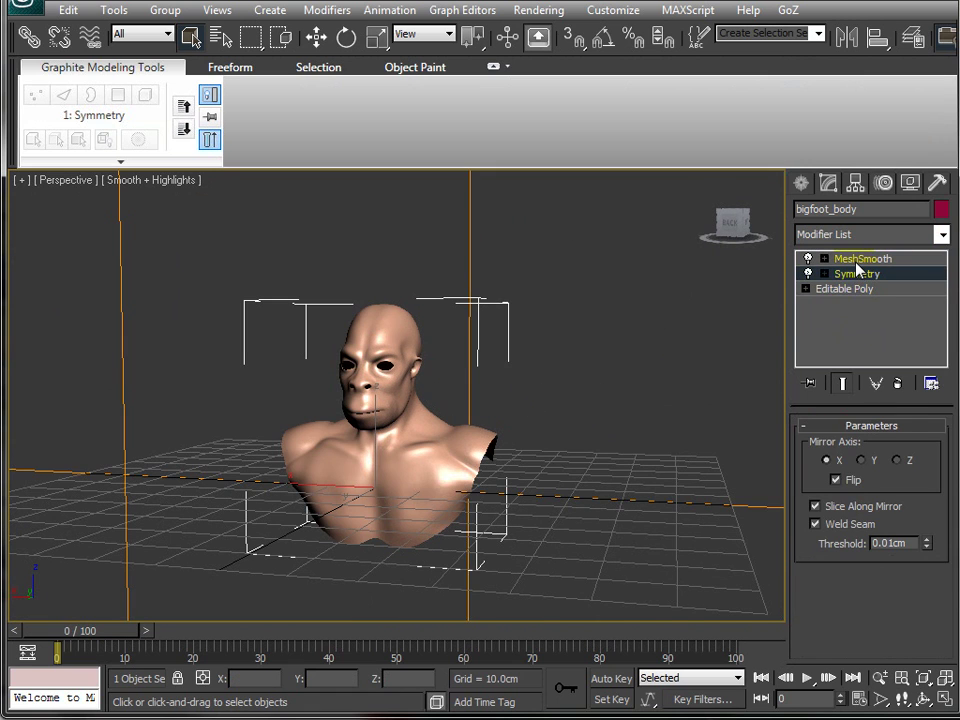
{"action": "left_click", "coordinate": [858, 259]}
{"action": "middle_click_drag", "start_coordinate": [724, 341], "coordinate": [658, 379], "text": "alt"}
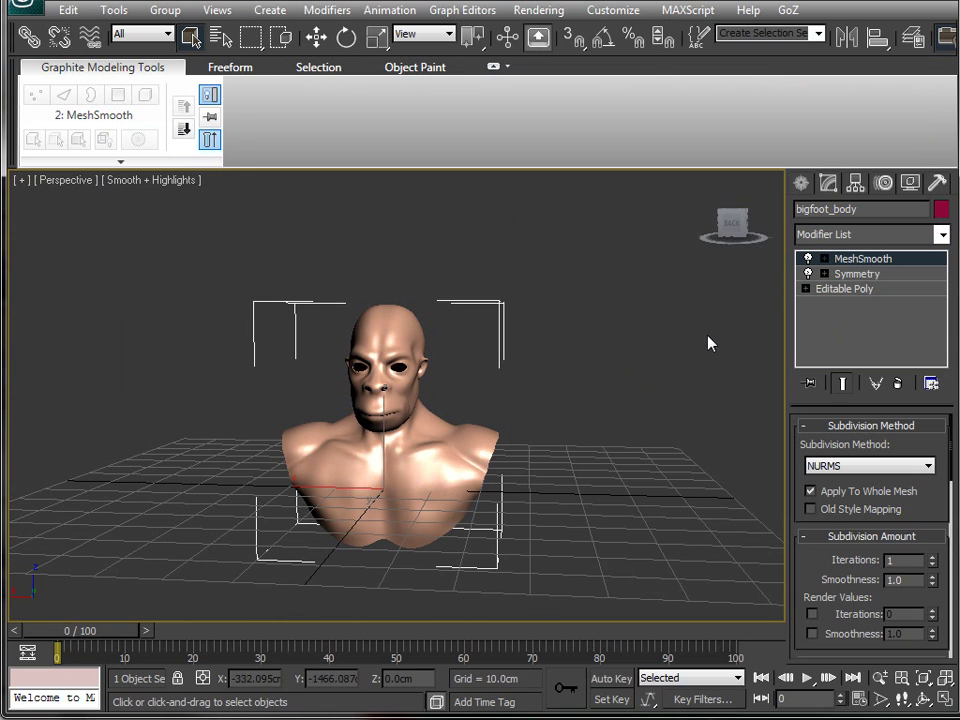
{"action": "key", "text": "1"}
{"action": "left_click", "coordinate": [869, 274]}
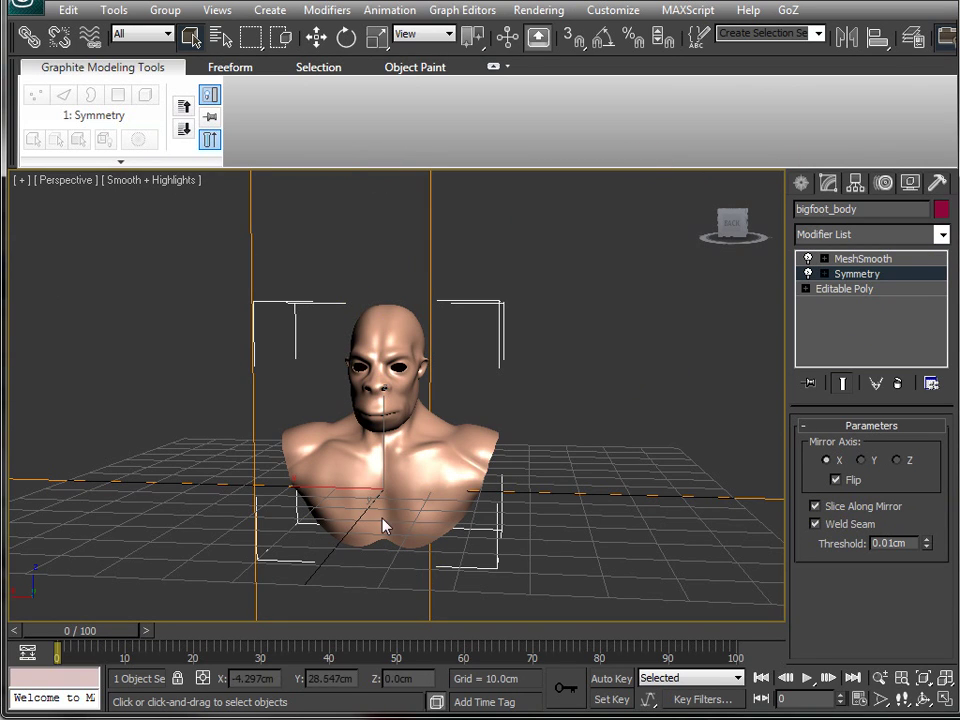
{"action": "middle_click_drag", "start_coordinate": [383, 527], "coordinate": [350, 560], "text": "alt"}
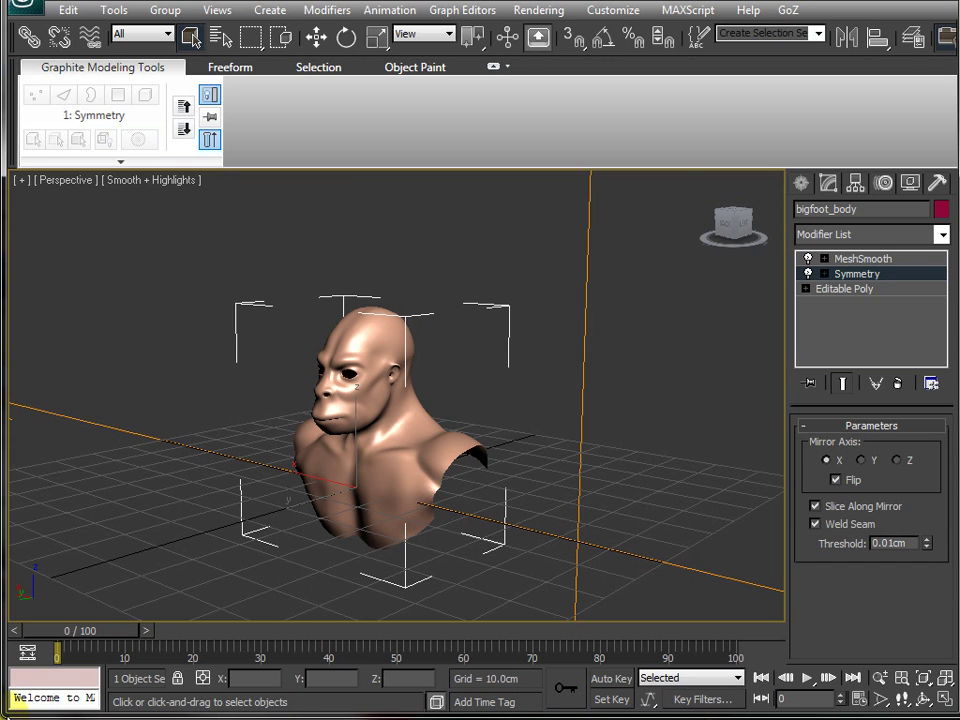
{"action": "middle_click_drag", "start_coordinate": [291, 360], "coordinate": [425, 400], "text": "alt"}
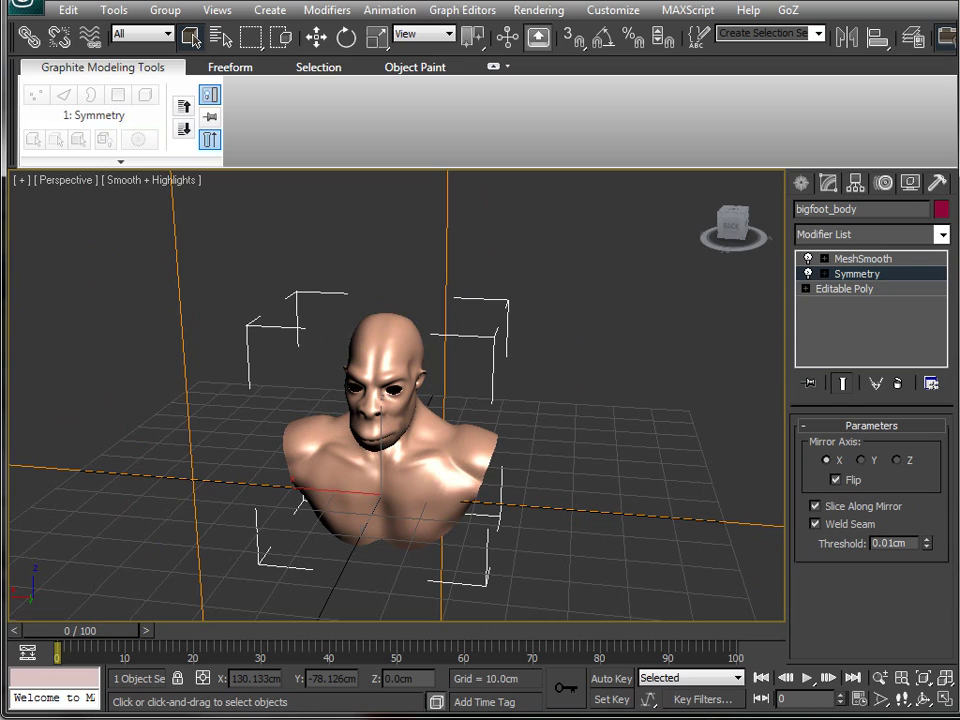